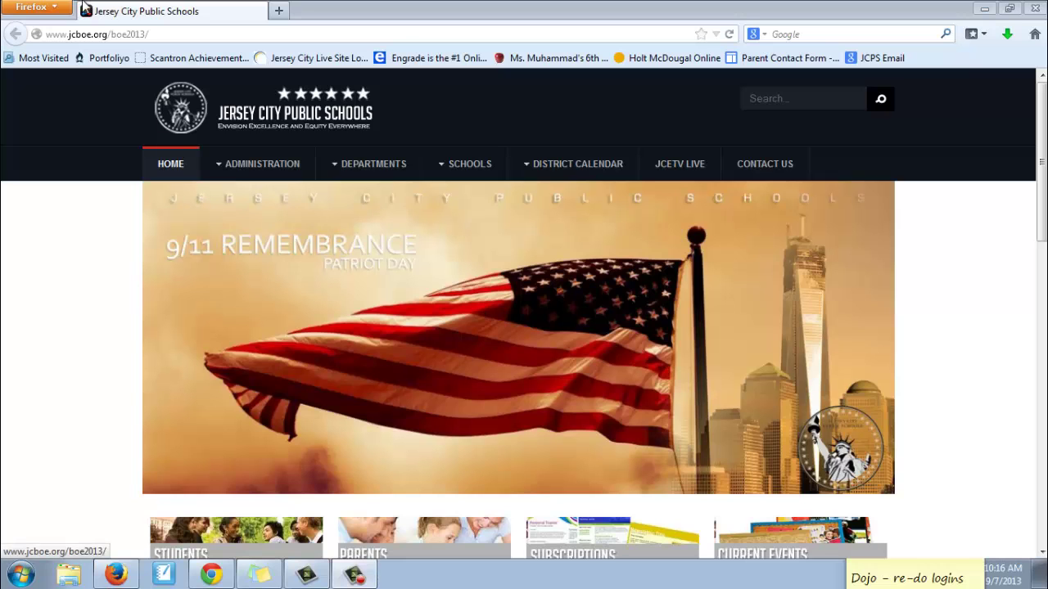
Load edmodo.com in Firefox to reach the Welcome to Edmodo sign-in page
left_click(73, 34)
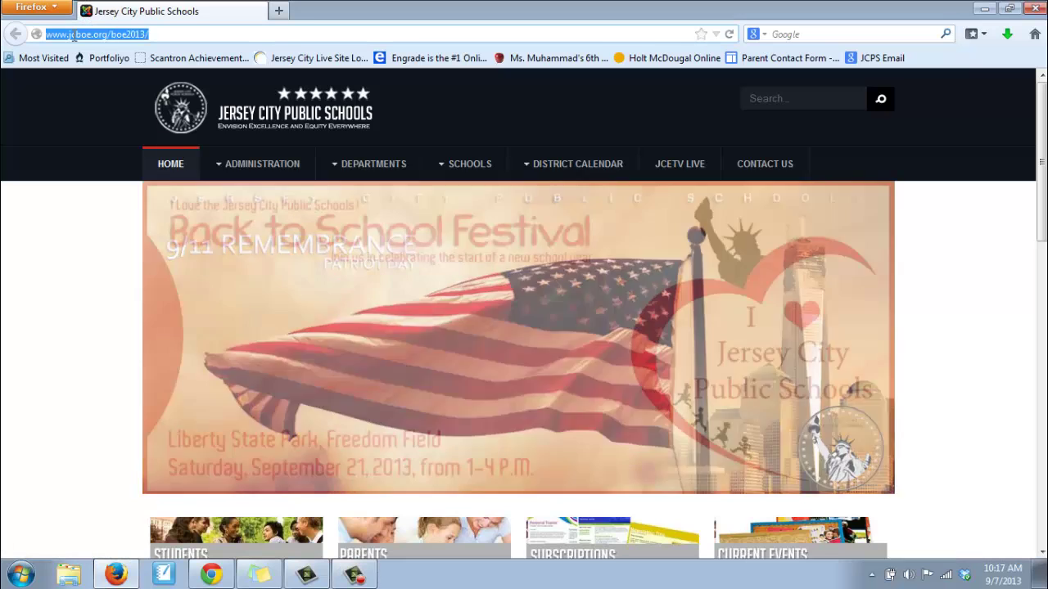
type("edmo")
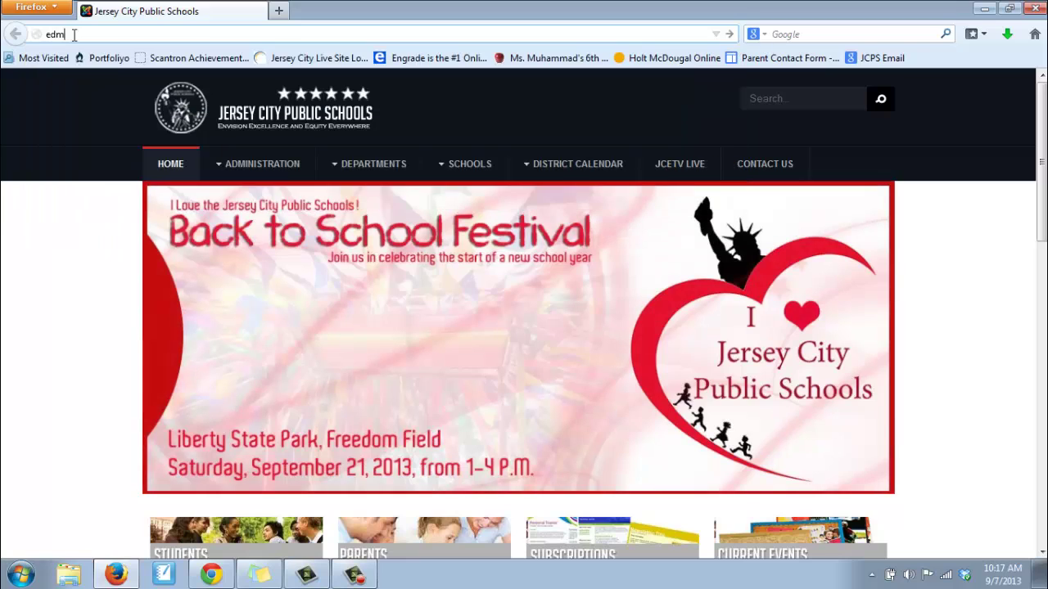
type("do.com")
key("Return")
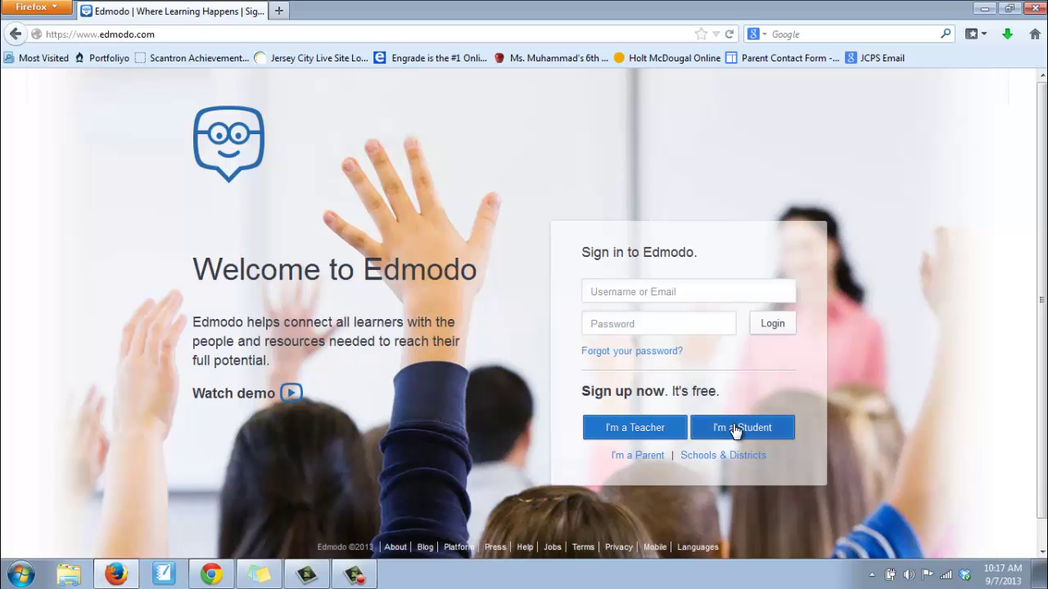
Start a student sign-up and enter the class group code taken from the sticky note
left_click(733, 428)
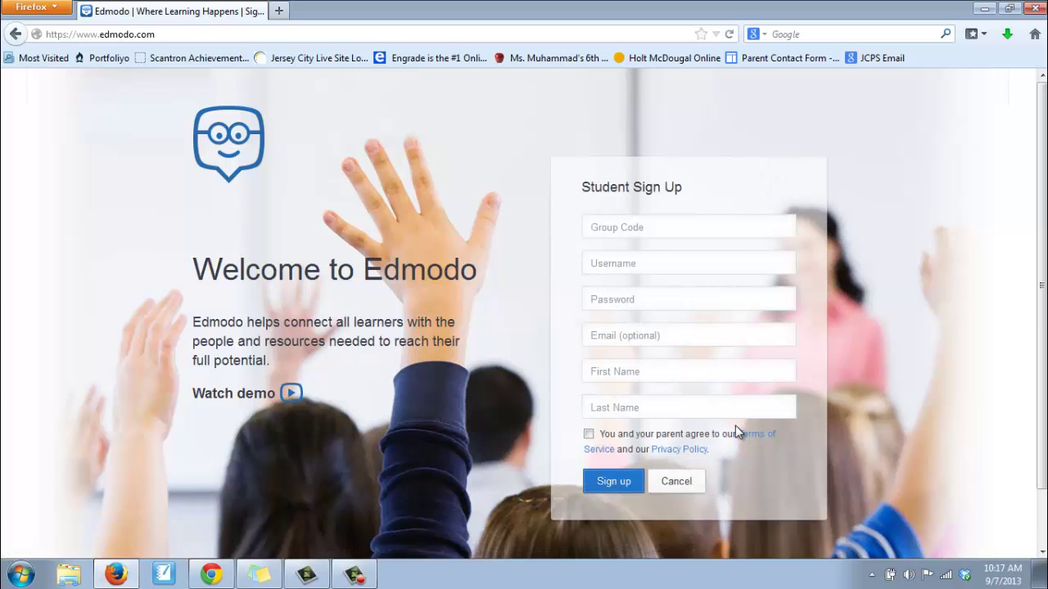
left_click(622, 227)
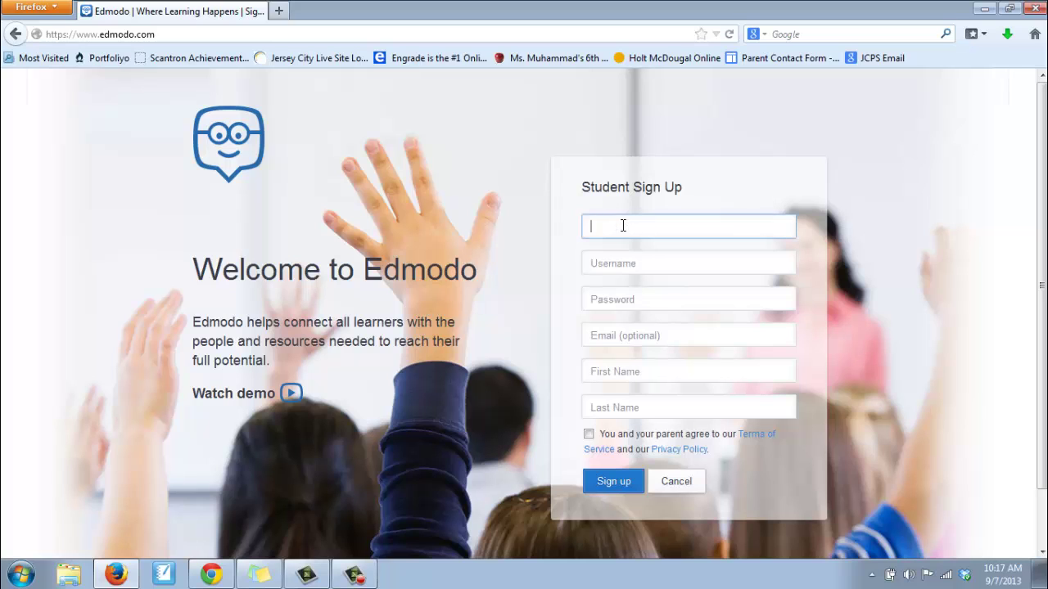
key("alt+Tab")
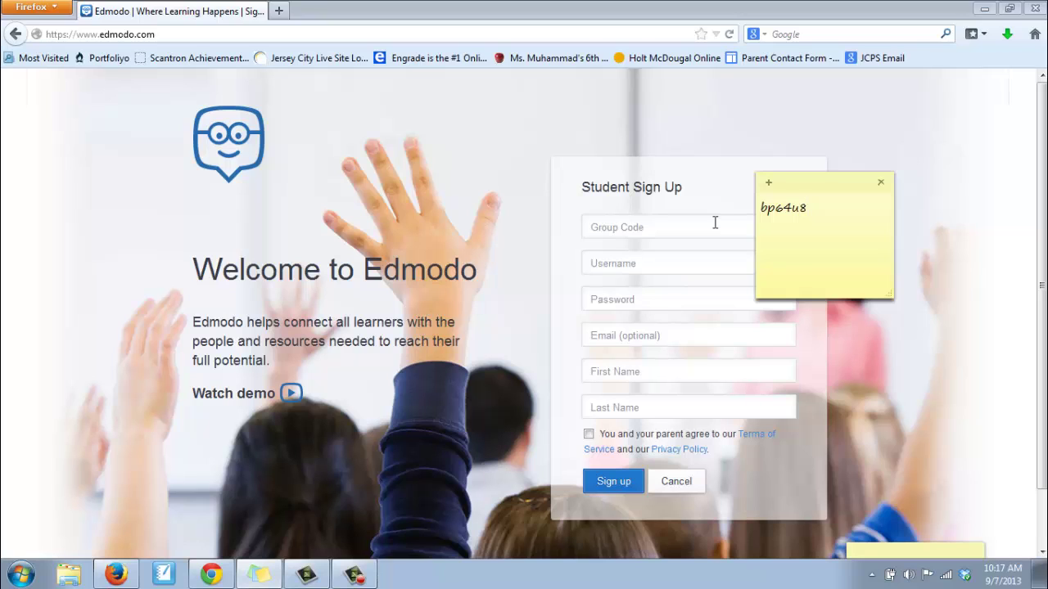
left_click(601, 226)
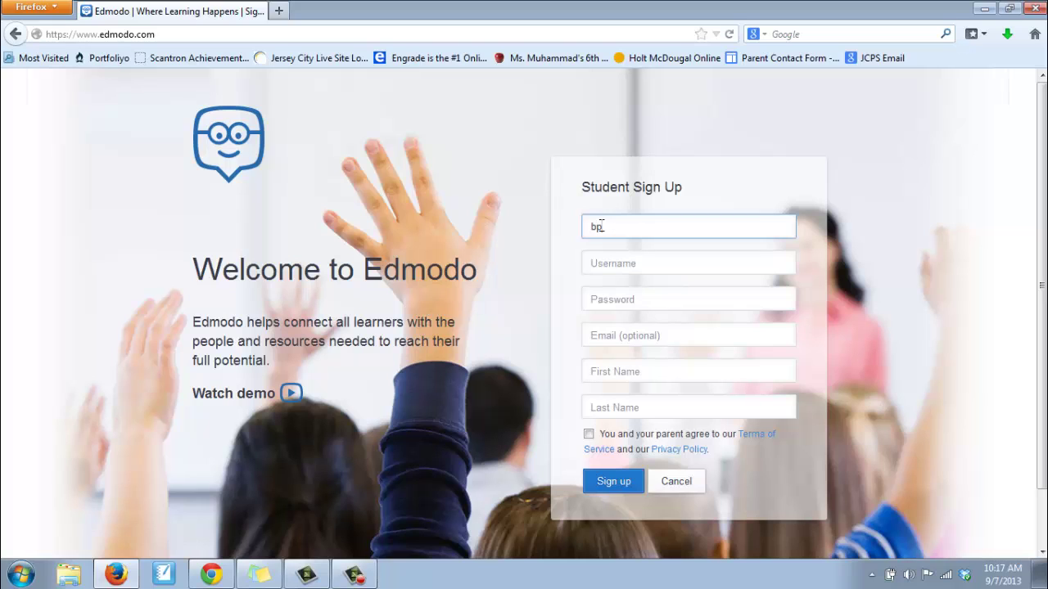
left_click(616, 265)
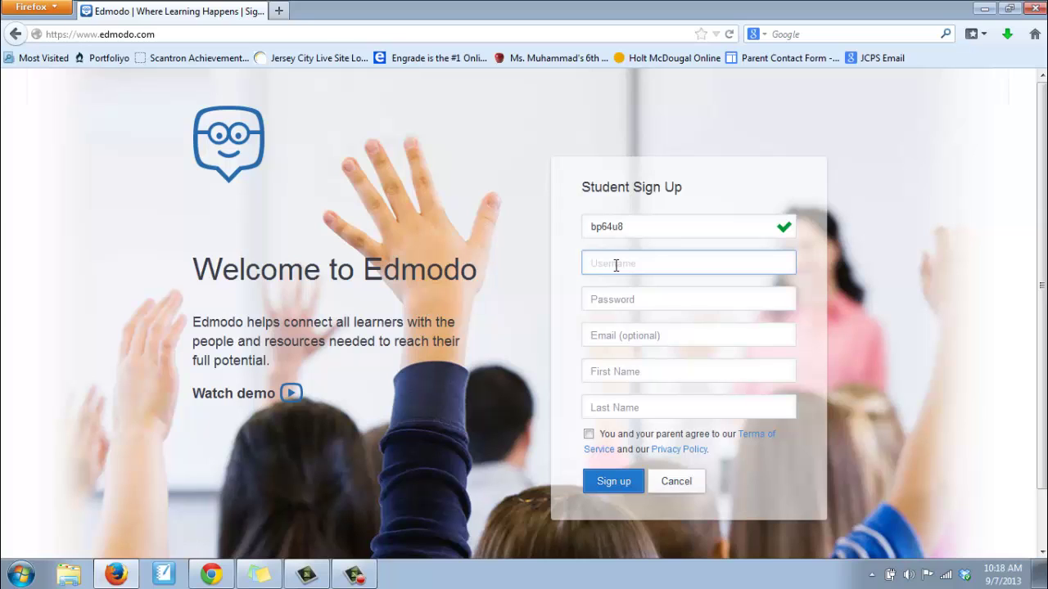
Enter the student's username, password, first and last name, skipping email, and accept the terms
key("Tab")
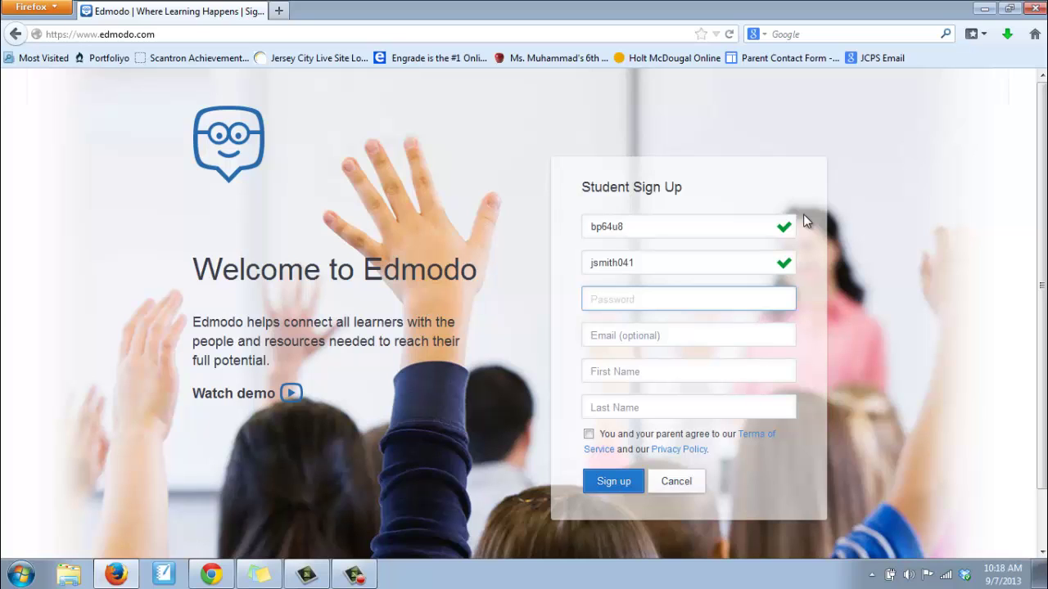
key("Tab")
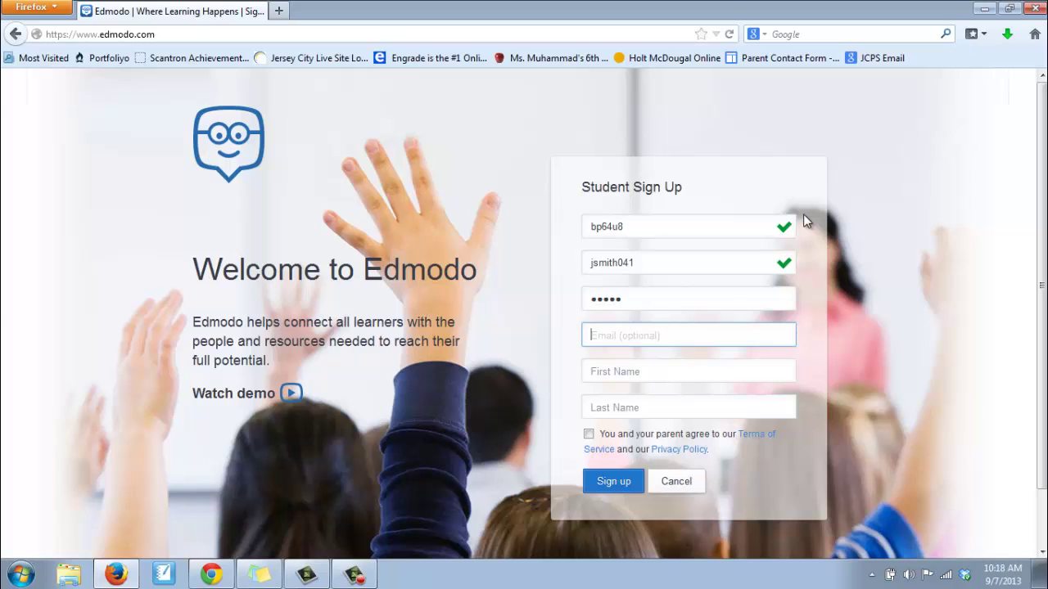
key("Tab")
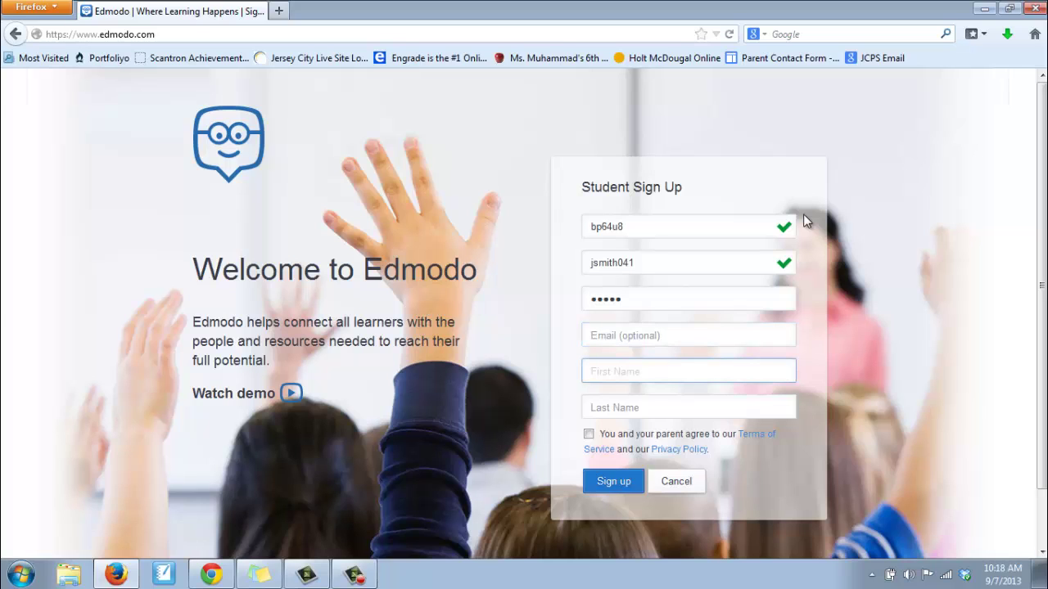
key("Tab")
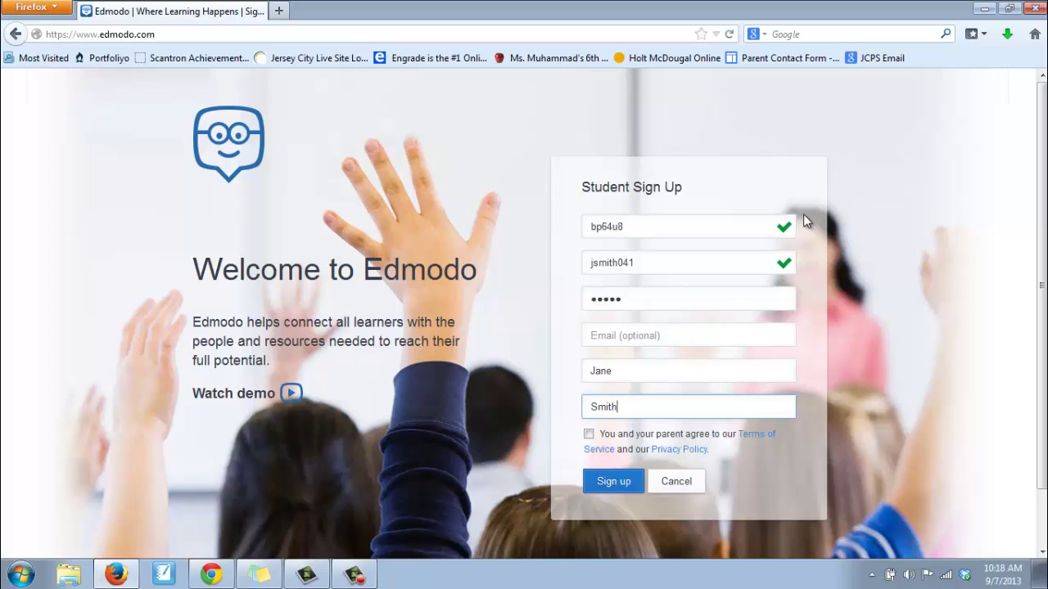
left_click(588, 435)
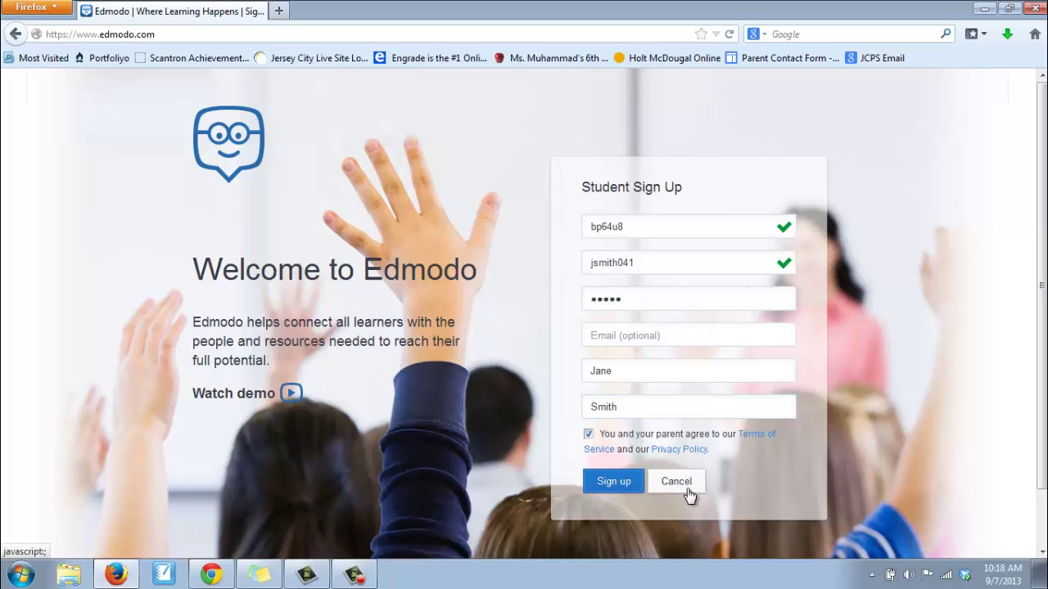
Submit the sign-up form to create the account and reach the home page
left_click(614, 484)
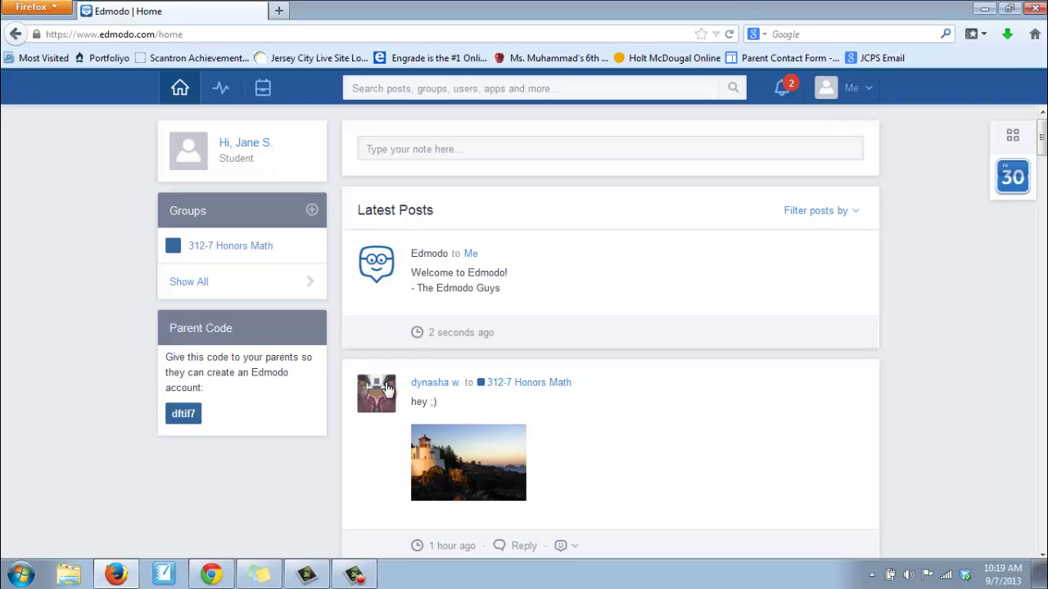
Check the 312-7 Honors Math progress report, then go to the empty Backpack
left_click(218, 90)
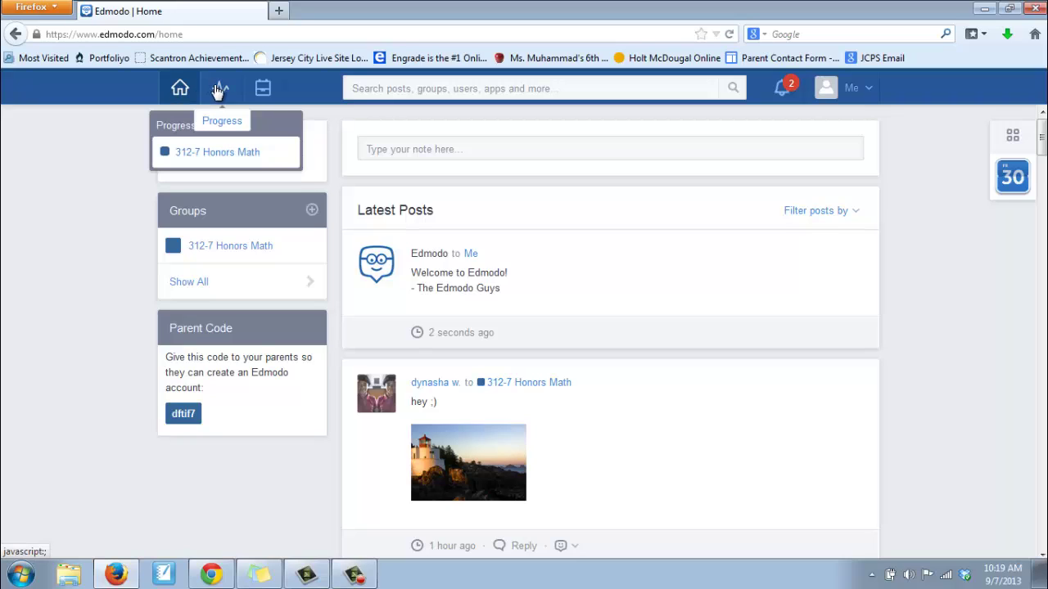
left_click(189, 154)
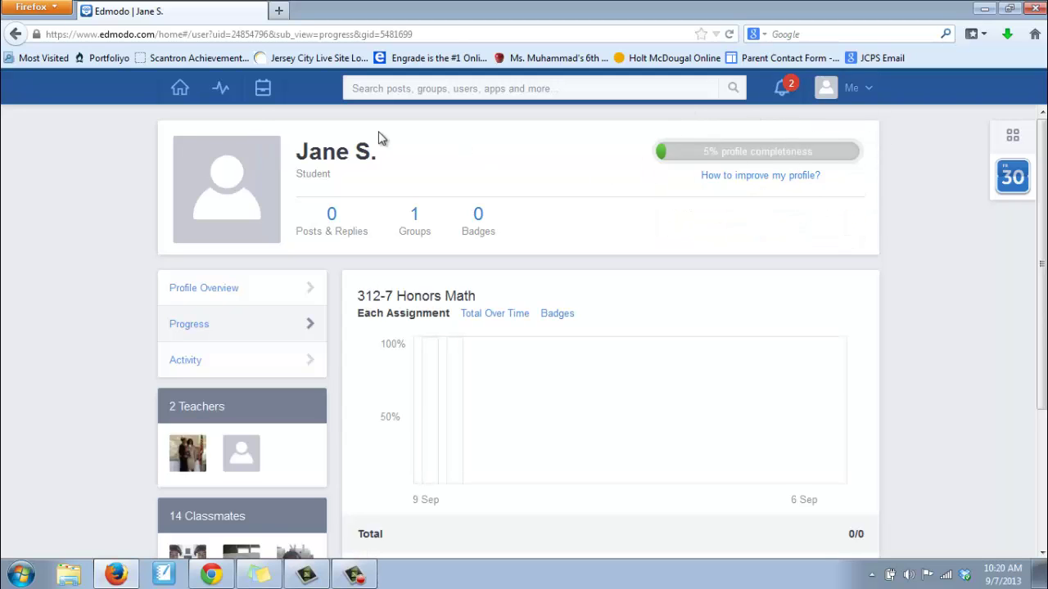
left_click(267, 91)
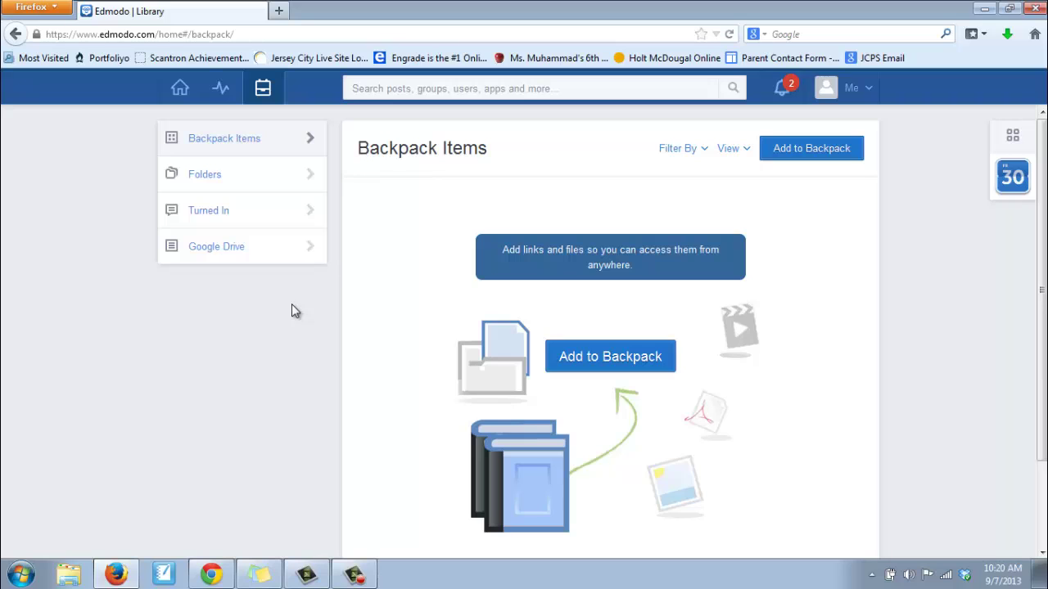
left_click(221, 174)
left_click(236, 138)
left_click(813, 149)
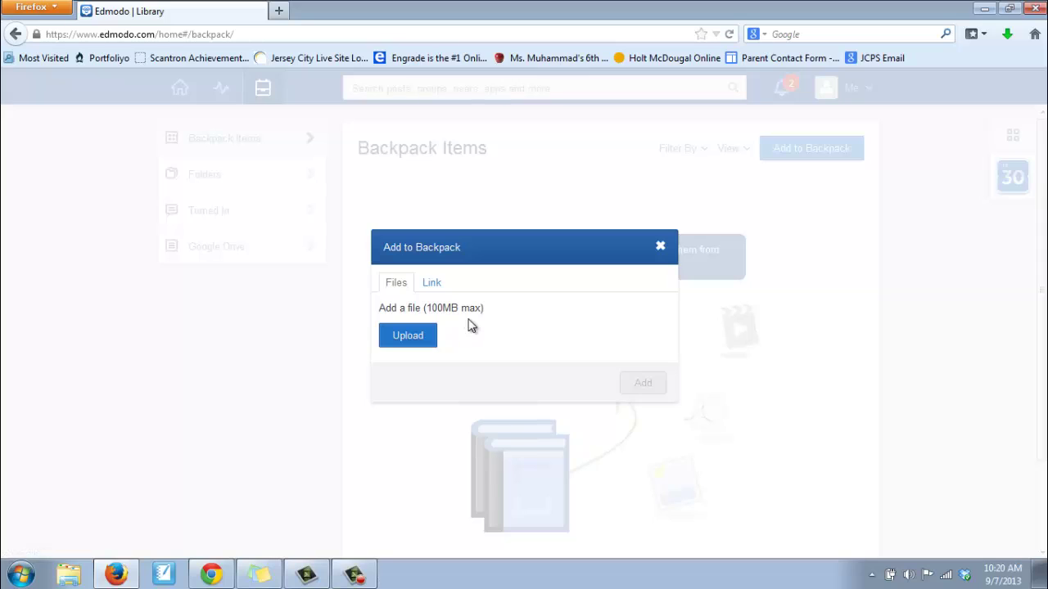
left_click(429, 285)
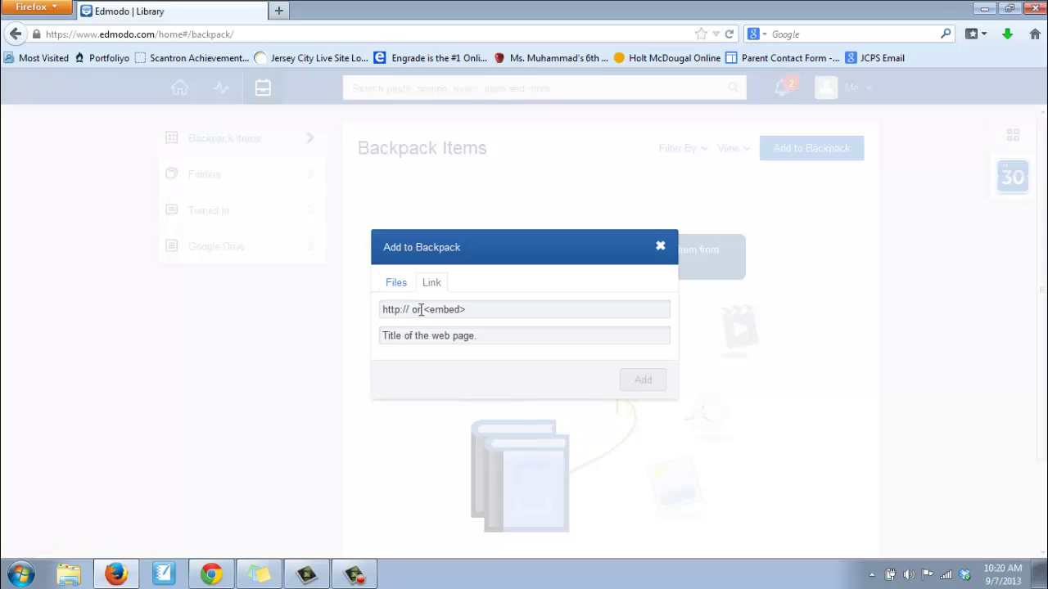
left_click(422, 310)
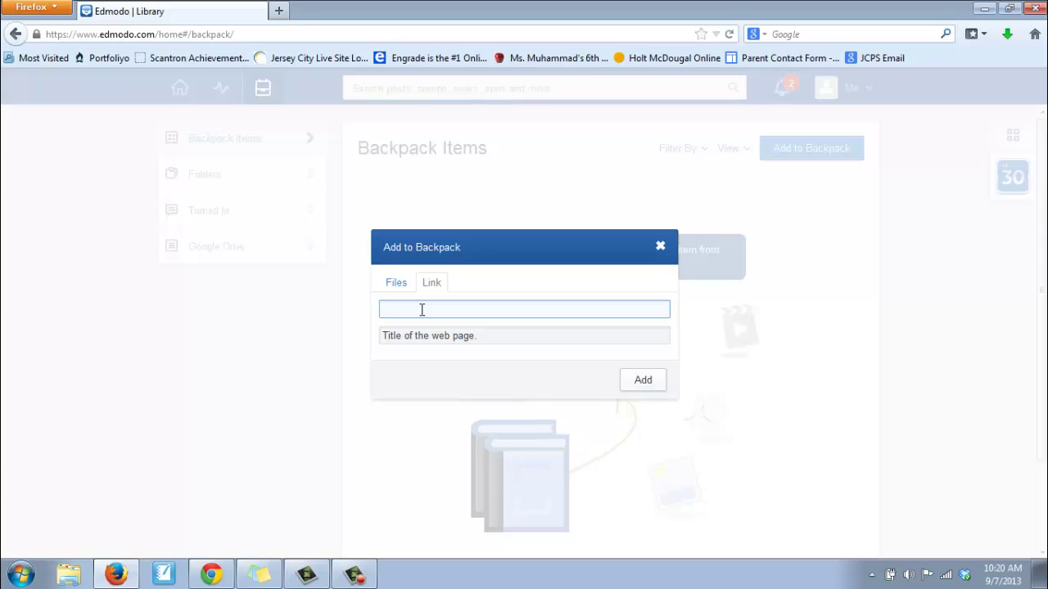
type("http://my.hrw.com")
key("Tab")
type("Holt McDougal Online")
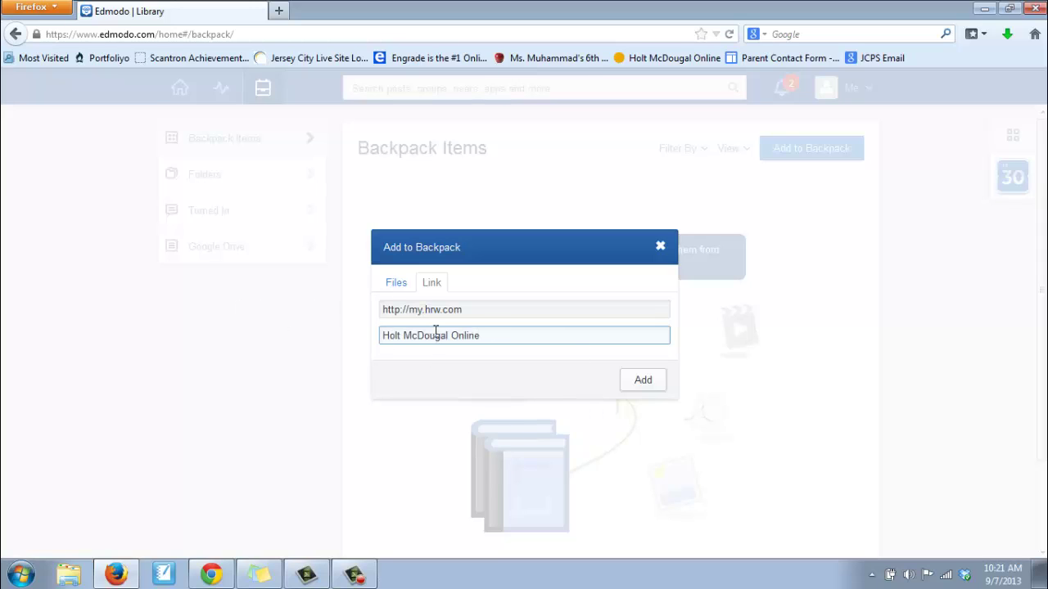
left_click(644, 381)
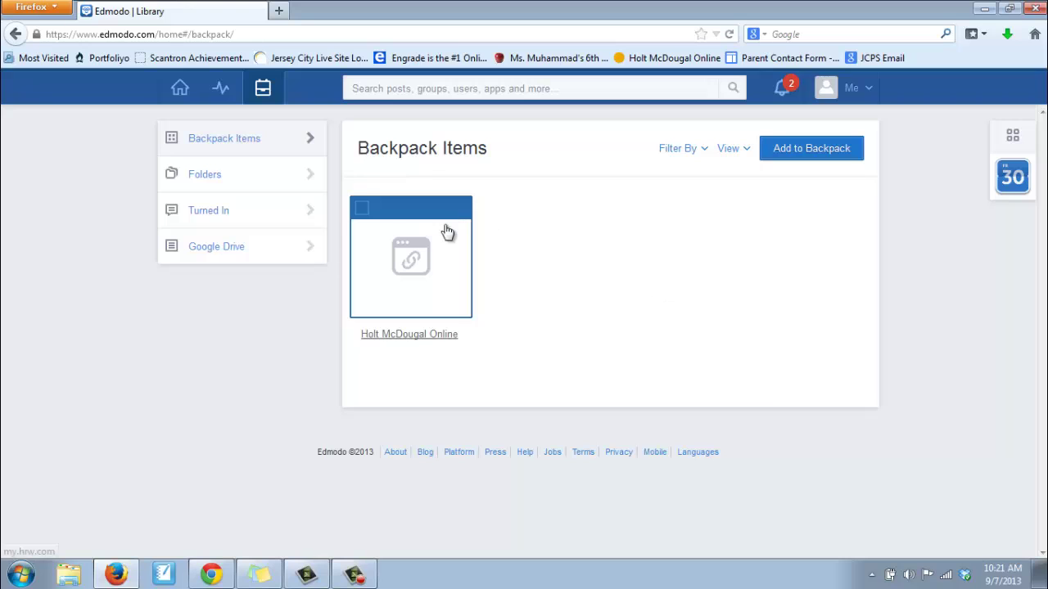
Dismiss the Add to Backpack dialog and open Turn In for 'Create a Profile and Choose a Picture'
left_click(806, 152)
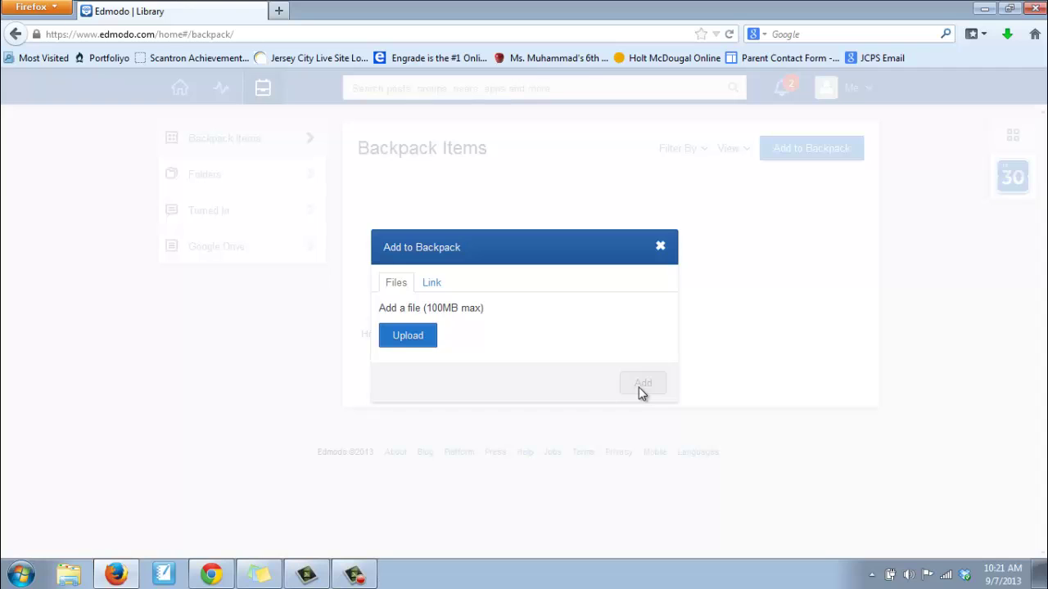
left_click(661, 248)
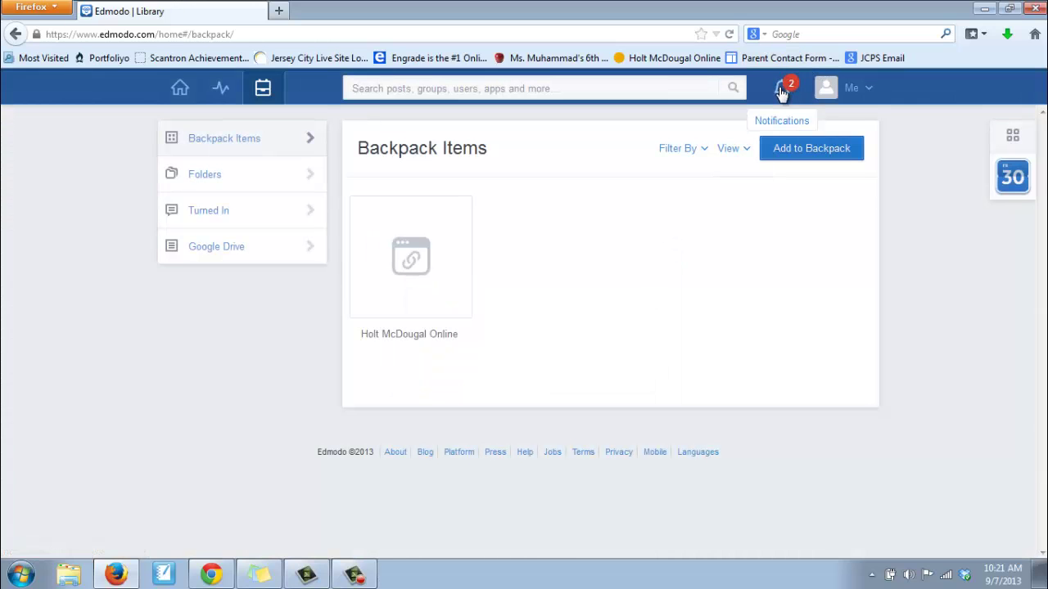
left_click(785, 89)
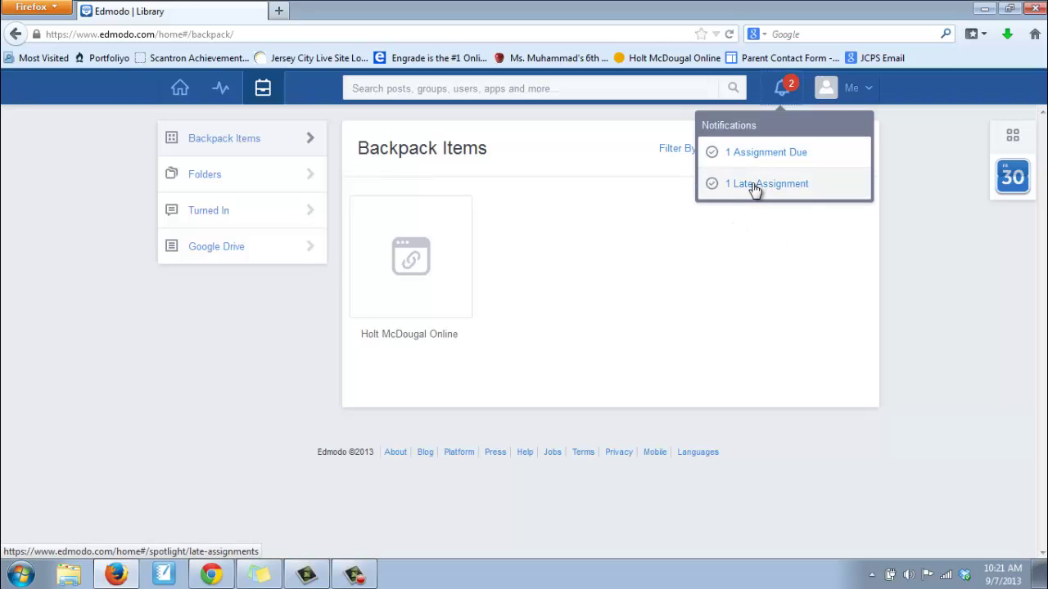
left_click(741, 159)
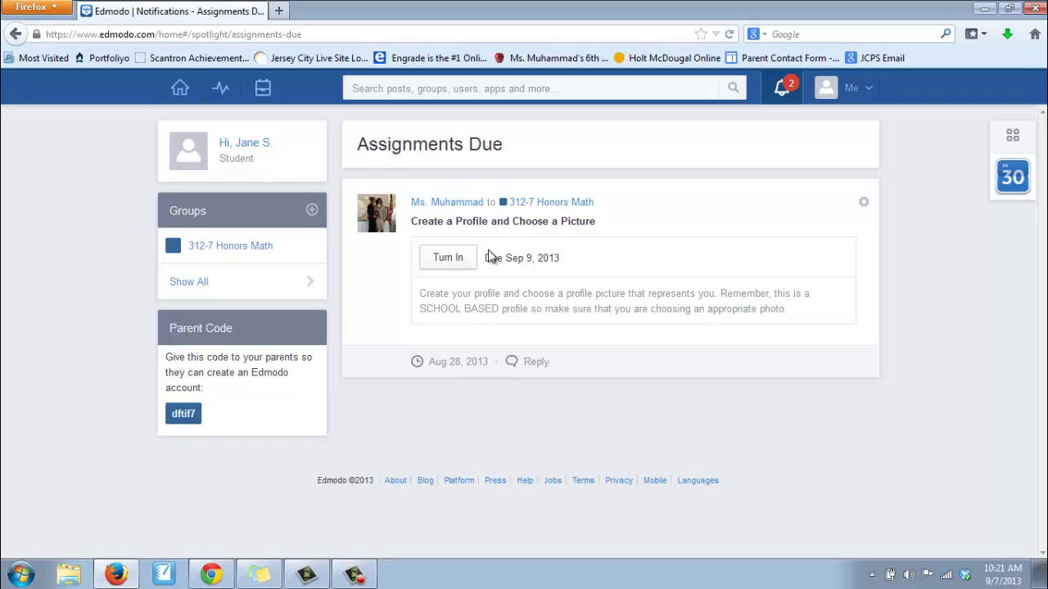
left_click(441, 269)
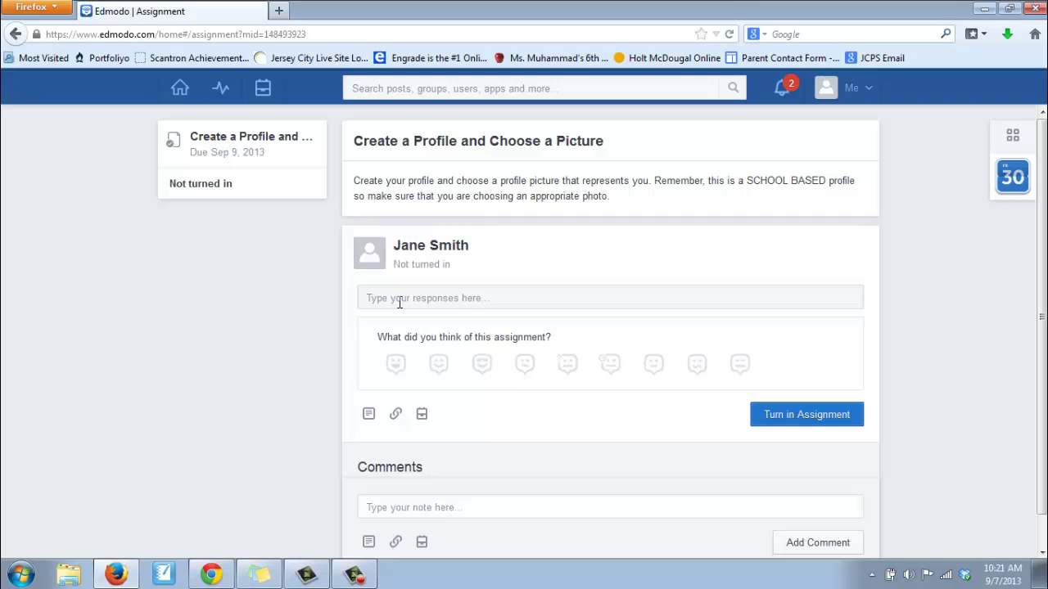
Look over the assignment's response and comment boxes without submitting, then open the Me menu
left_click(400, 303)
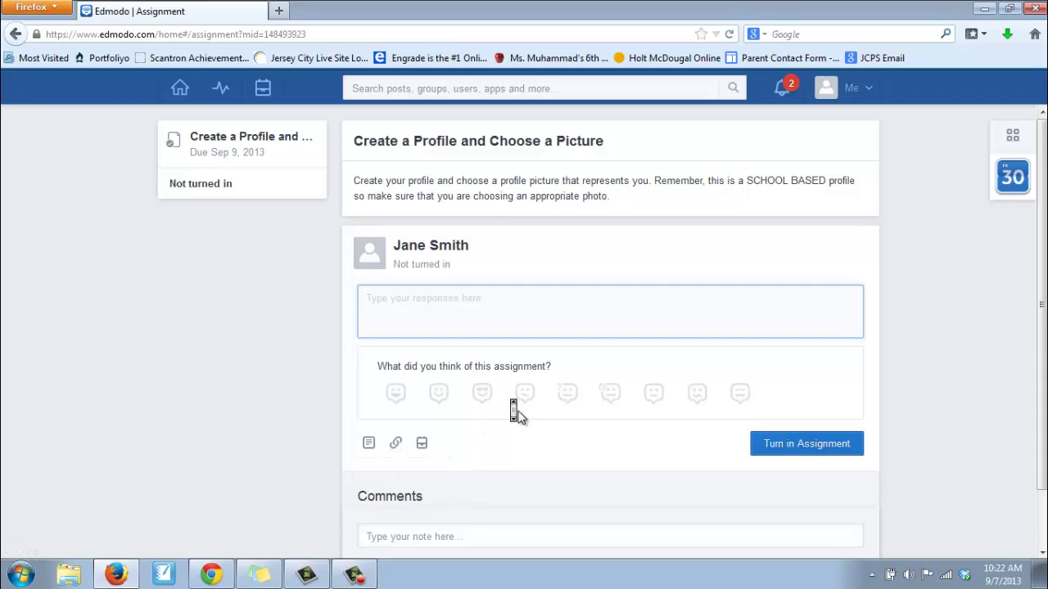
scroll(517, 417, "down", 1)
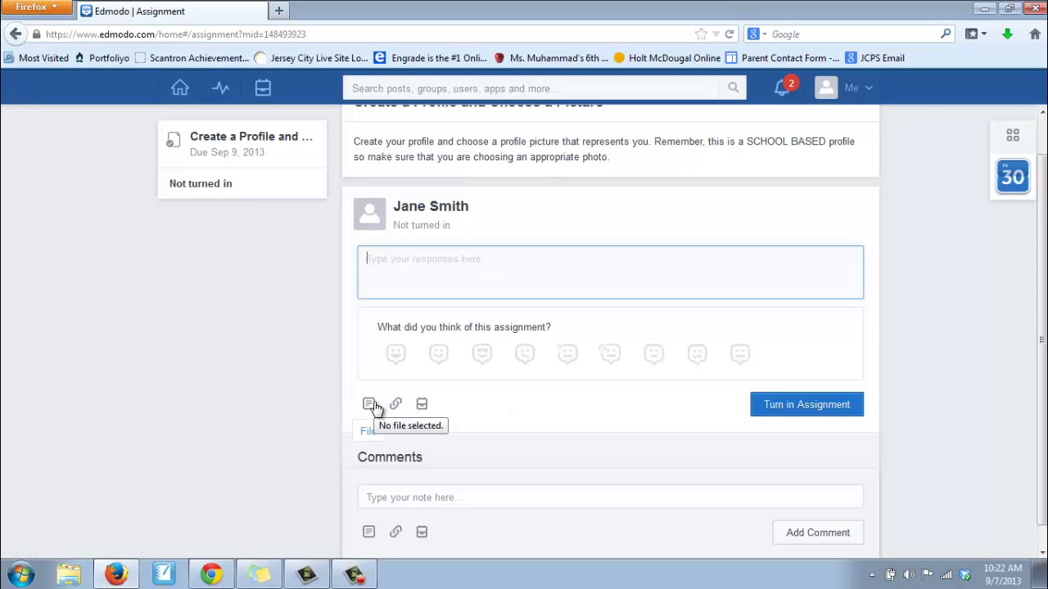
scroll(311, 421, "down", 1)
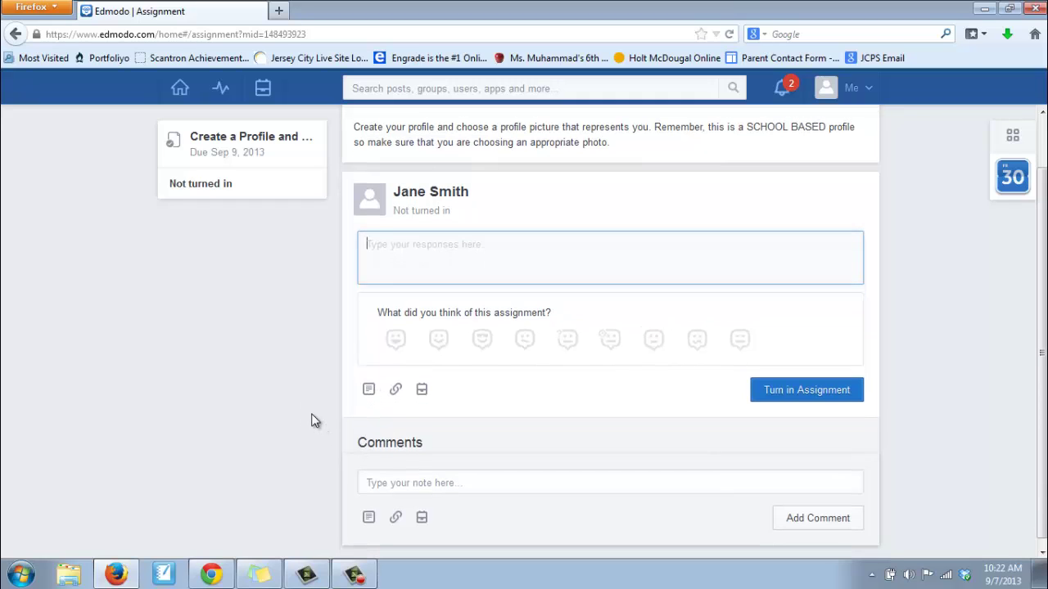
left_click(401, 478)
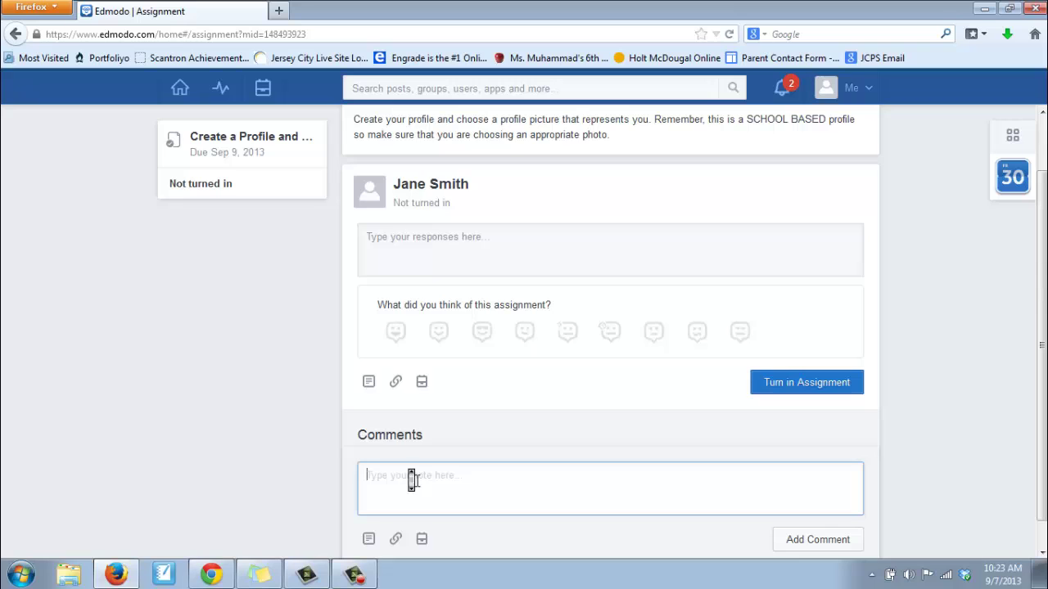
scroll(412, 480, "down", 1)
scroll(713, 410, "up", 2)
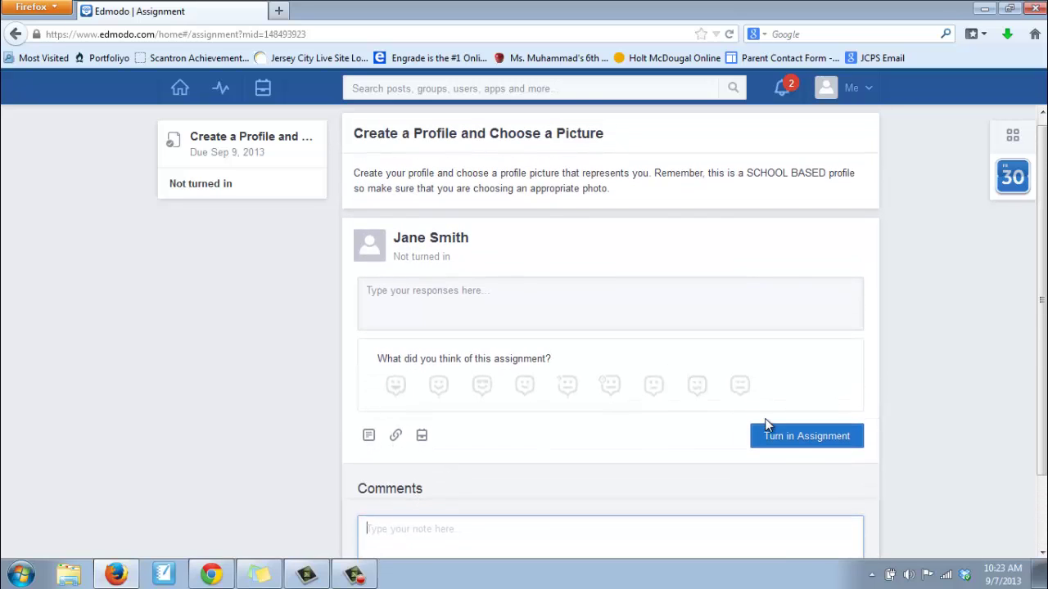
left_click(862, 92)
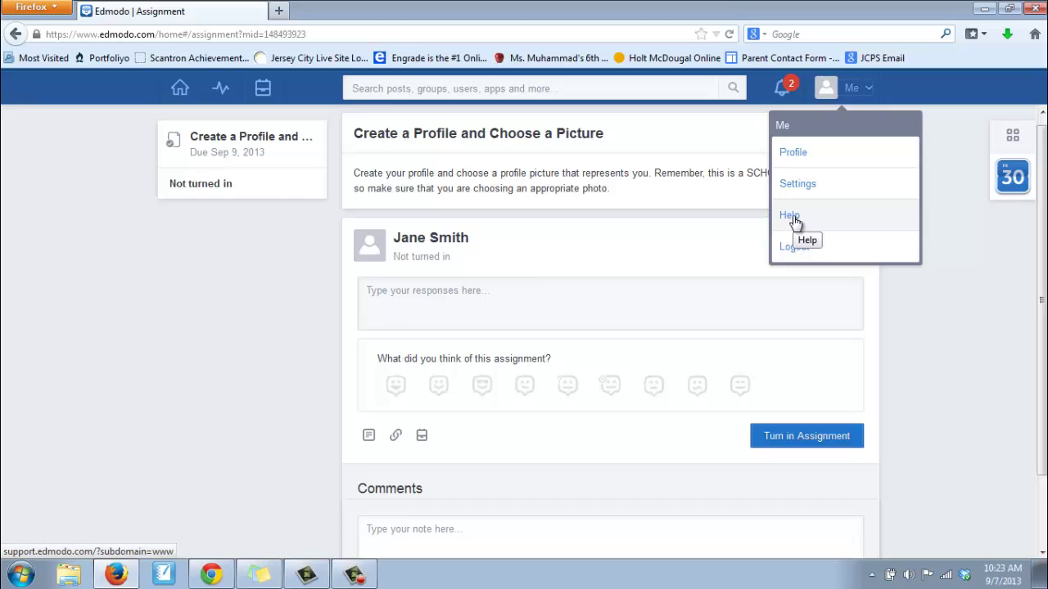
Choose Profile from the Me menu to view the 5%-complete student profile
left_click(795, 157)
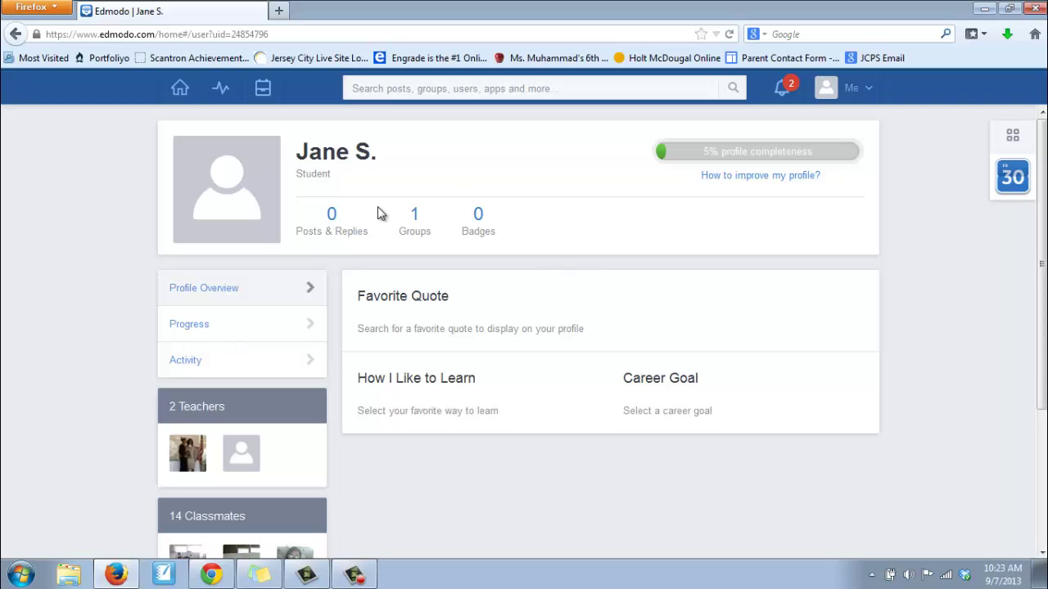
mouse_move(243, 146)
left_click(268, 153)
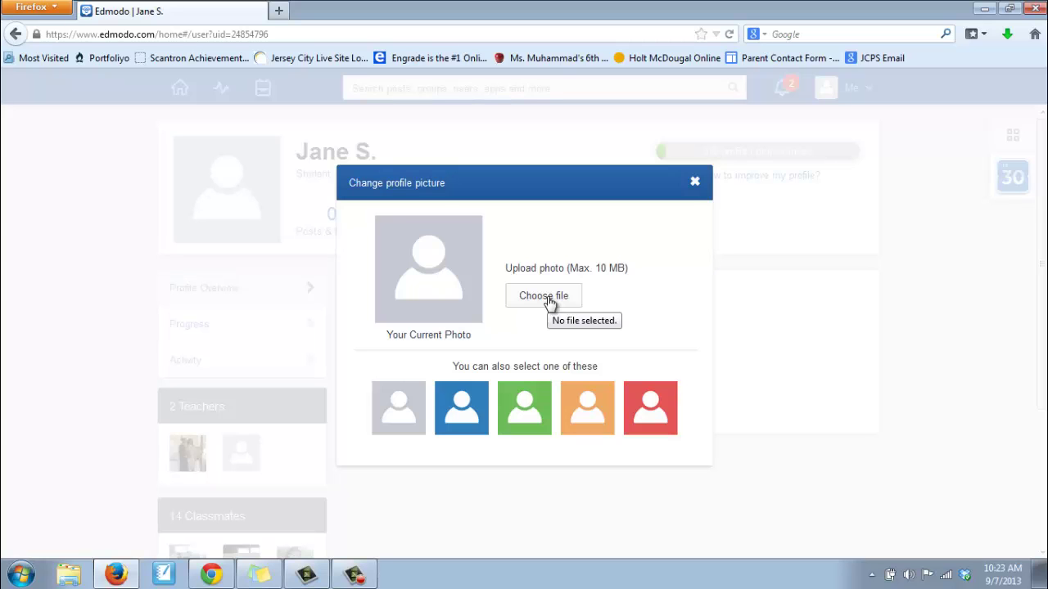
left_click(694, 184)
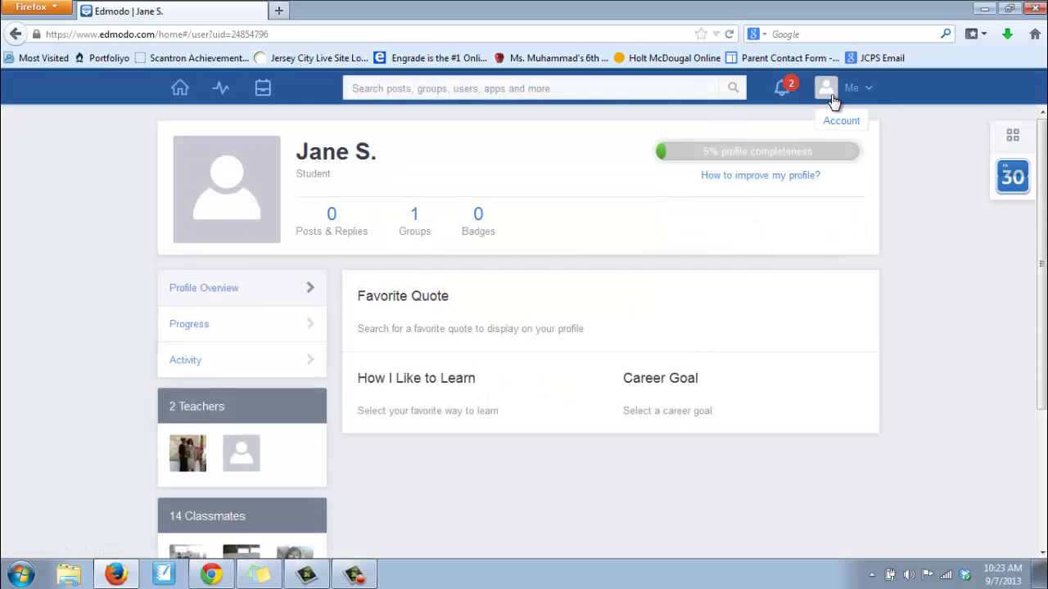
Open Settings from the Me menu and browse the photo choices and Personal Information
left_click(856, 92)
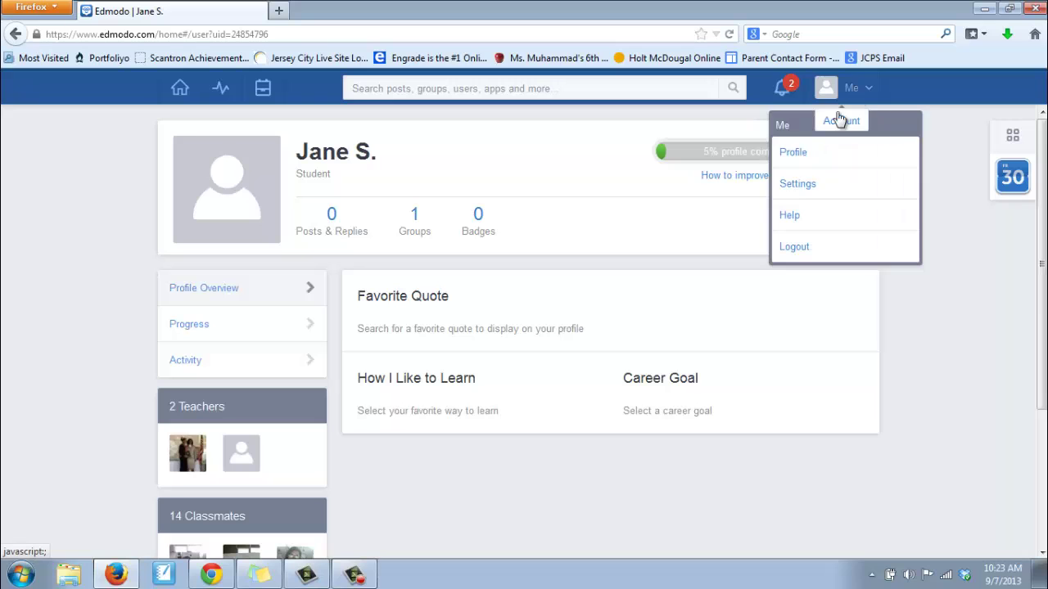
left_click(799, 184)
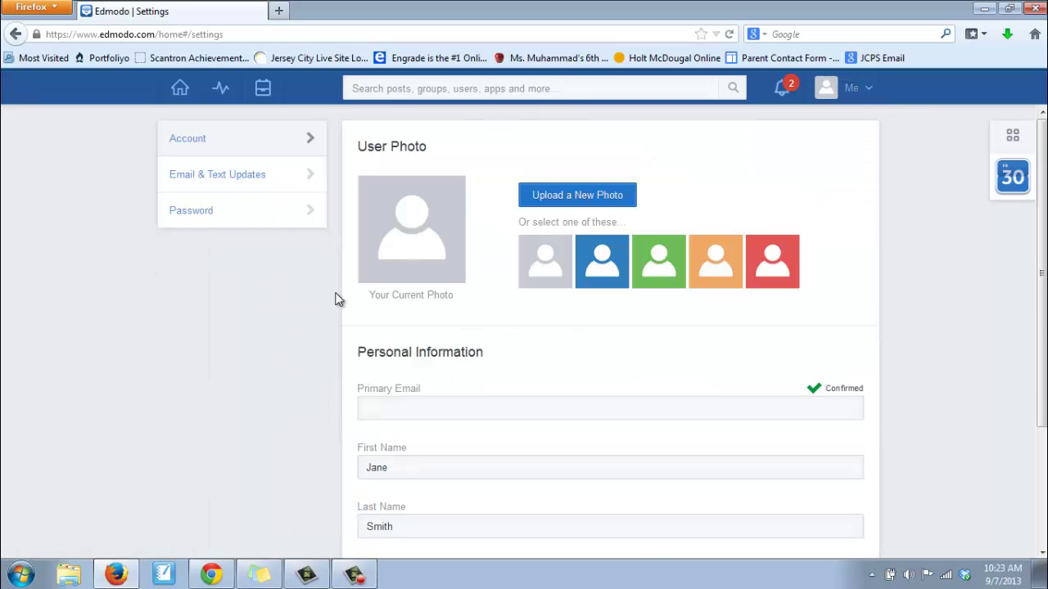
scroll(338, 298, "down", 2)
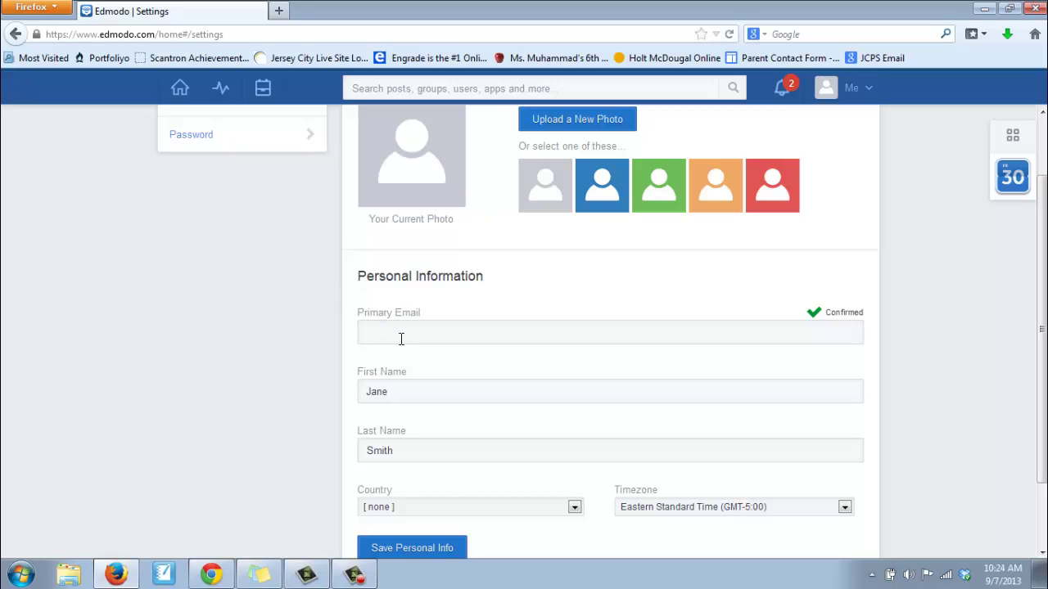
scroll(269, 348, "down", 1)
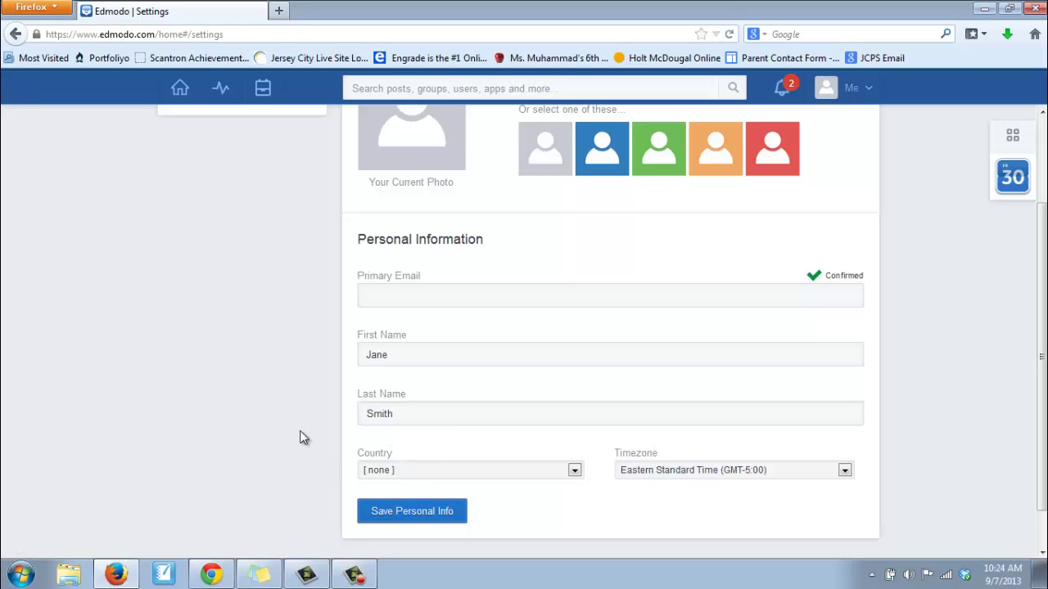
scroll(299, 435, "up", 2)
scroll(297, 432, "up", 2)
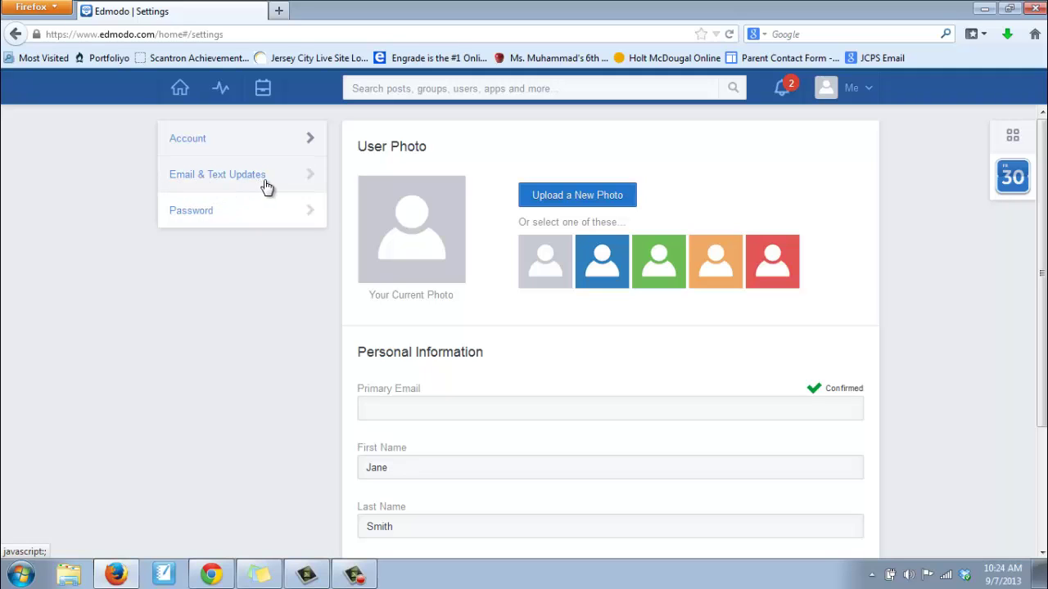
left_click(866, 96)
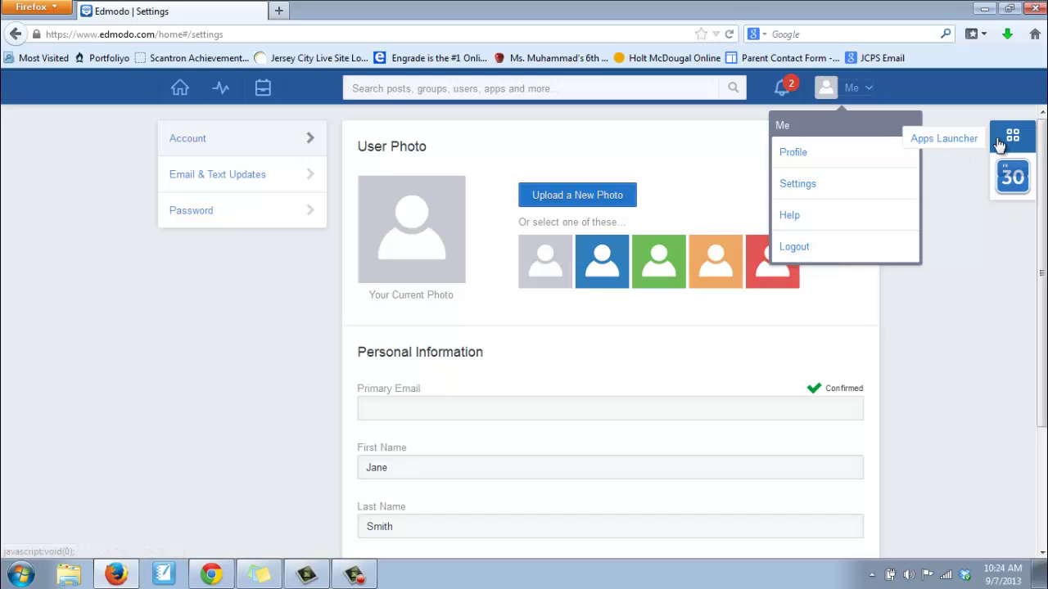
left_click(1013, 178)
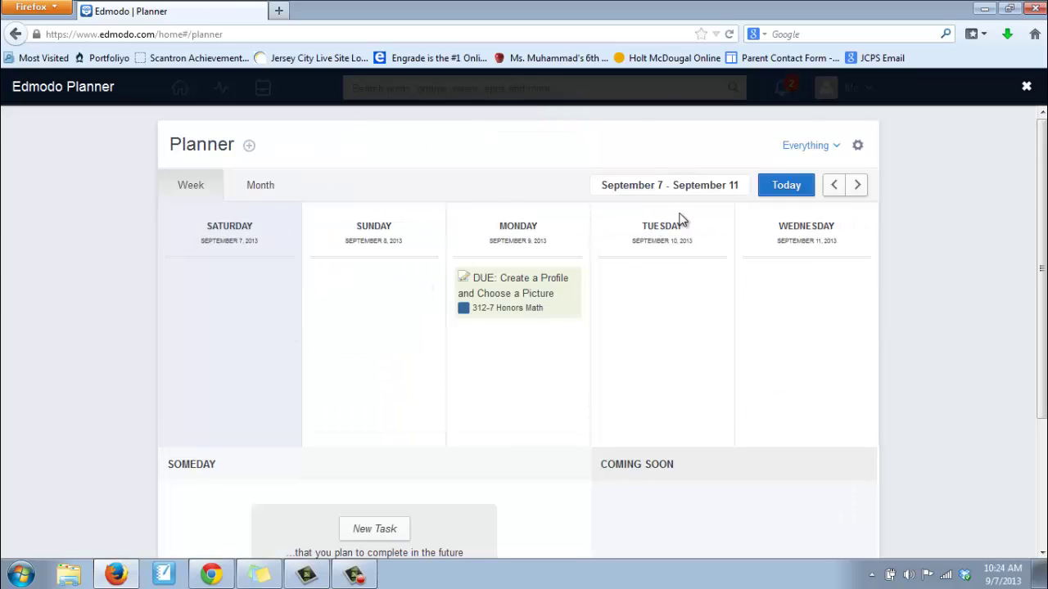
scroll(538, 334, "down", 2)
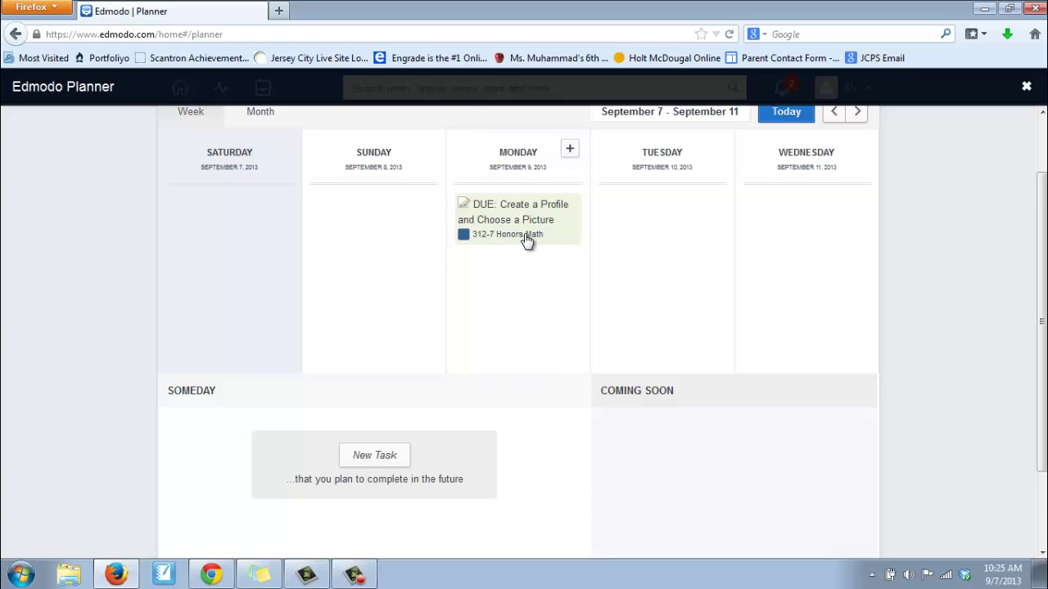
scroll(527, 239, "up", 1)
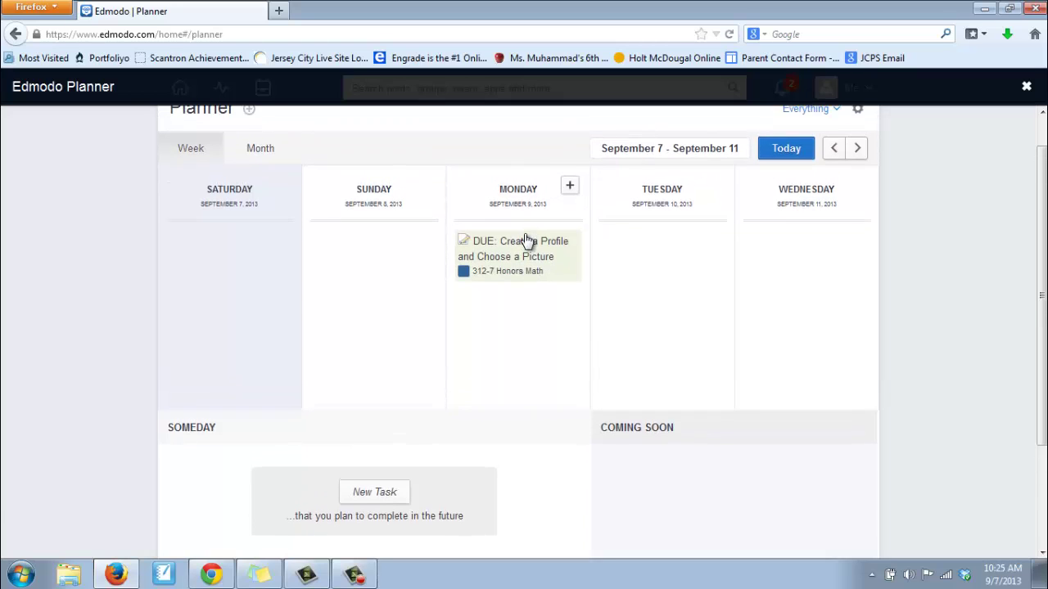
left_click(259, 154)
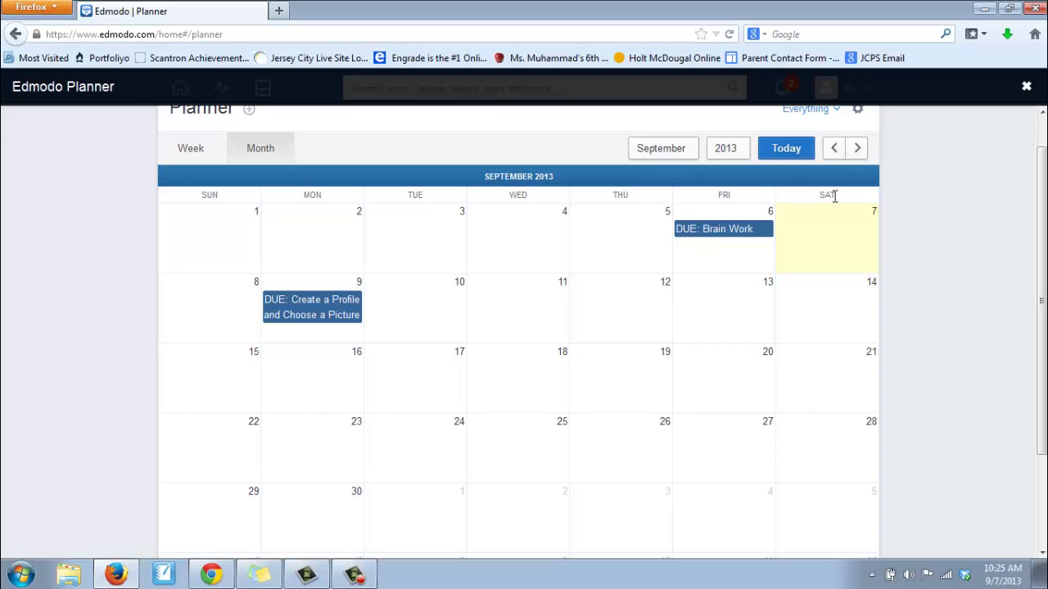
scroll(830, 190, "up", 1)
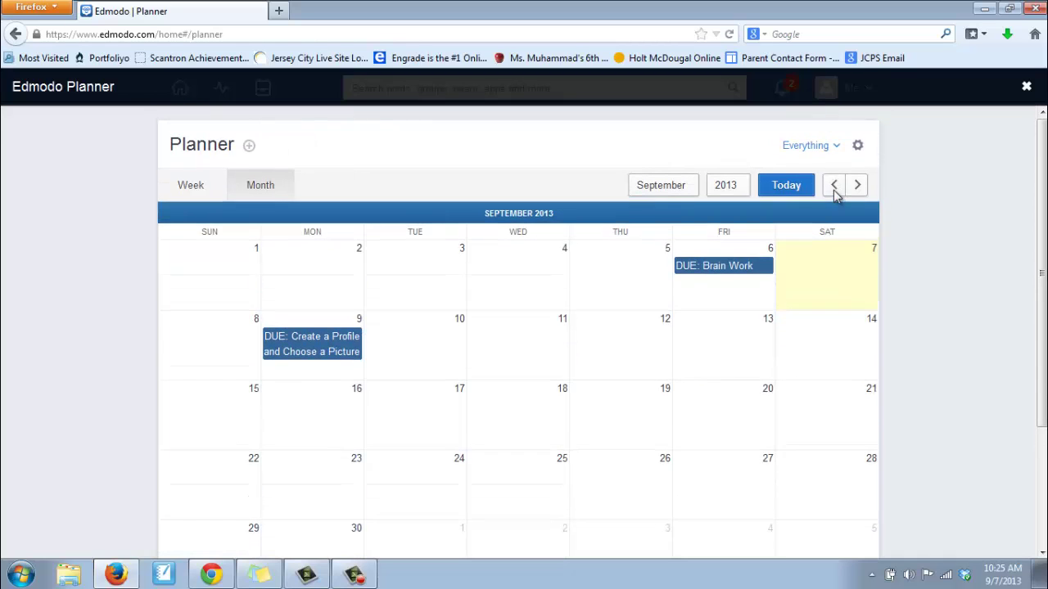
Review the Everything filter and gear print options, then start and cancel a New Event
left_click(838, 148)
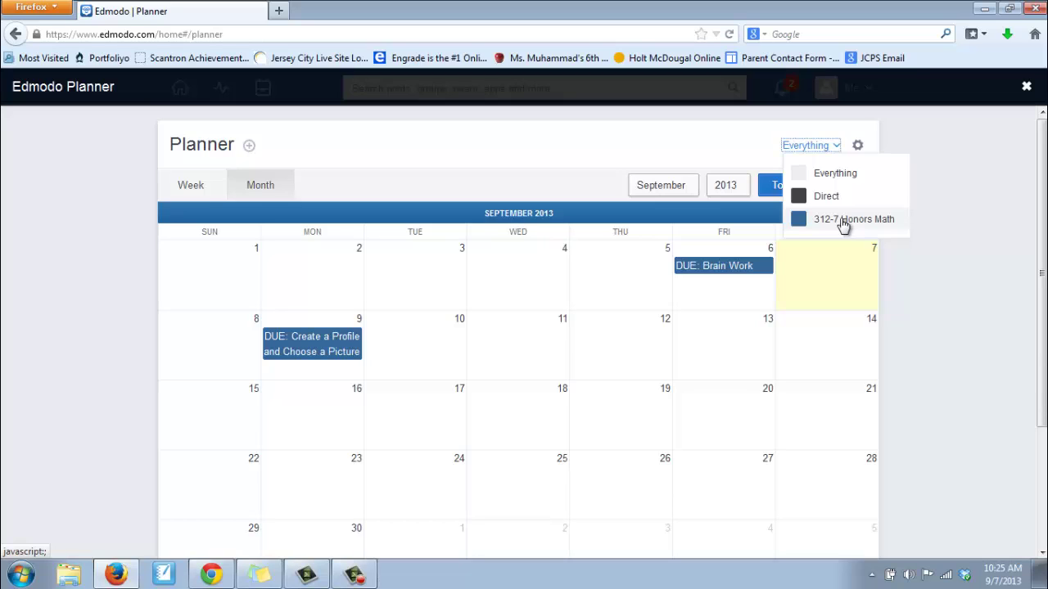
left_click(858, 147)
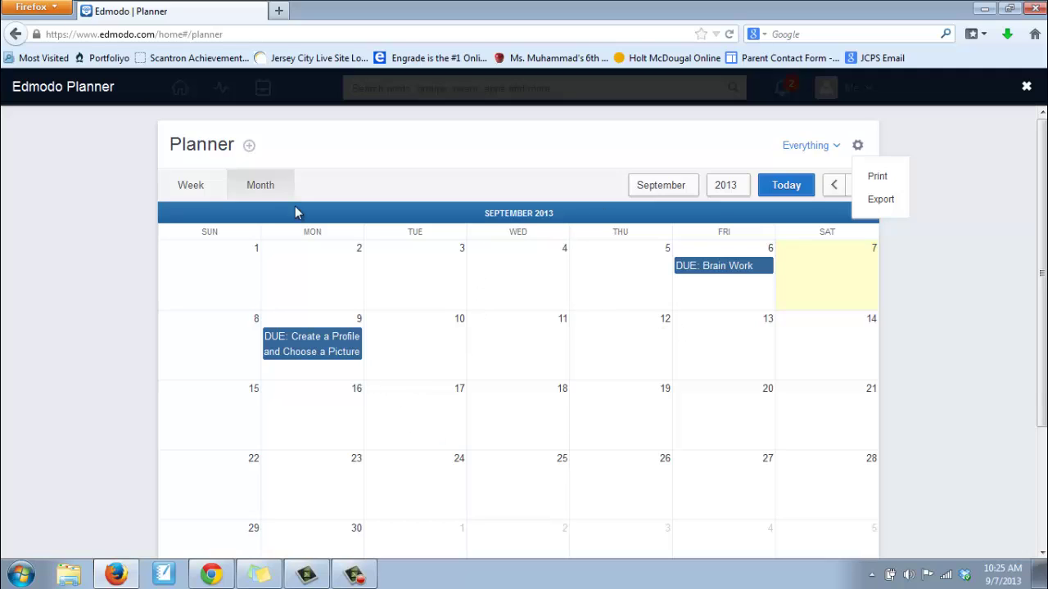
left_click(250, 151)
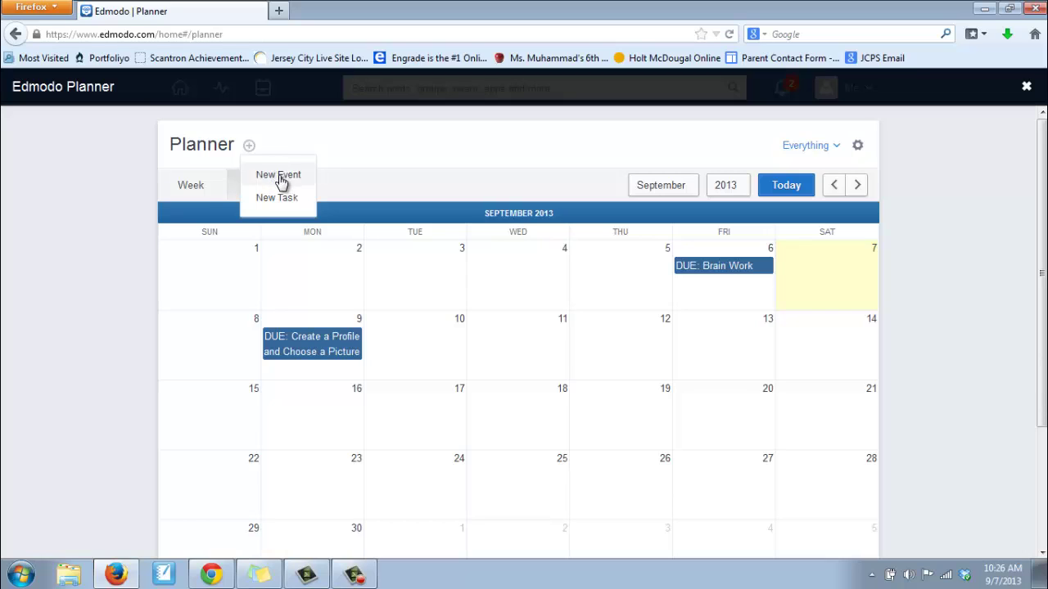
left_click(267, 182)
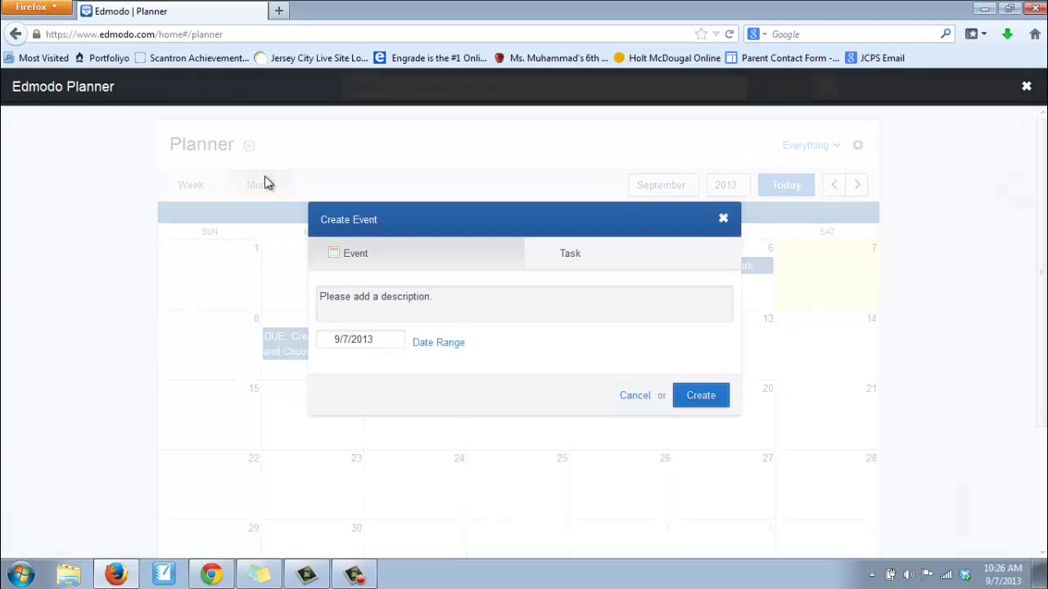
left_click(393, 307)
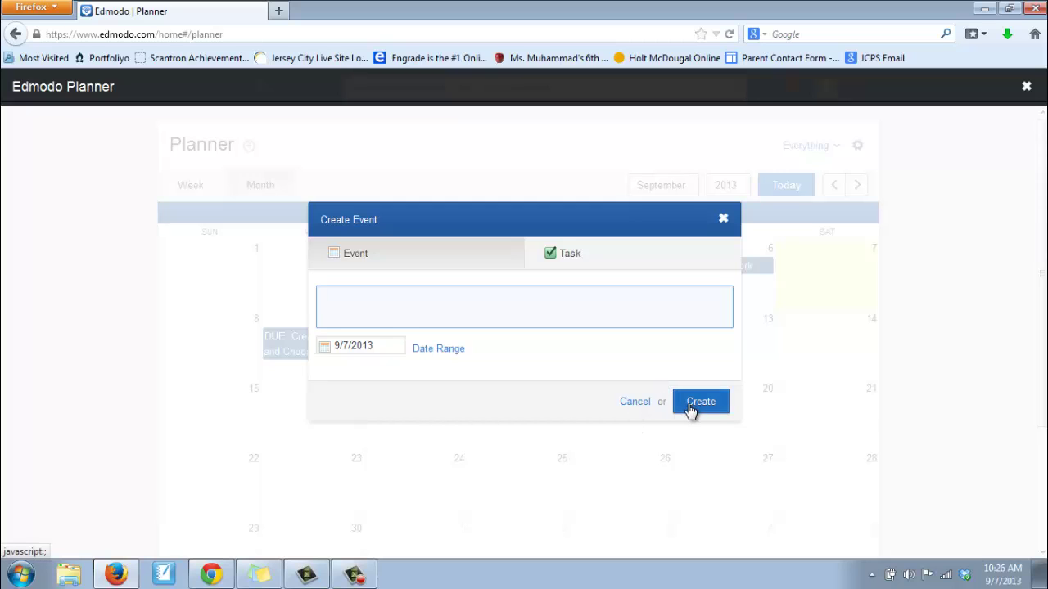
left_click(635, 402)
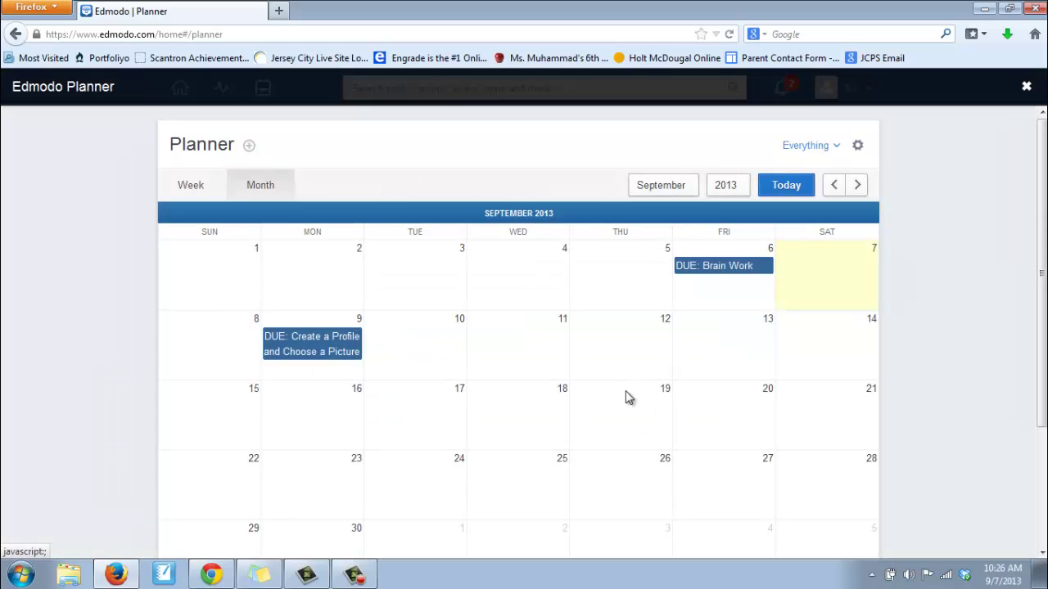
left_click(252, 149)
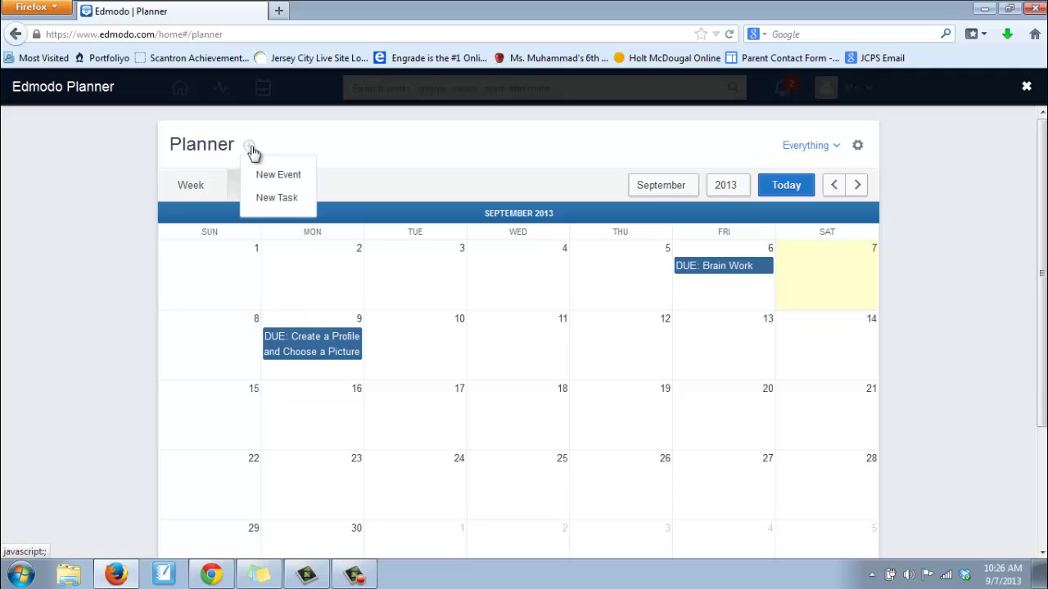
Create the New Task 'School Supplies for 7th grade.' with due date September 8
left_click(275, 201)
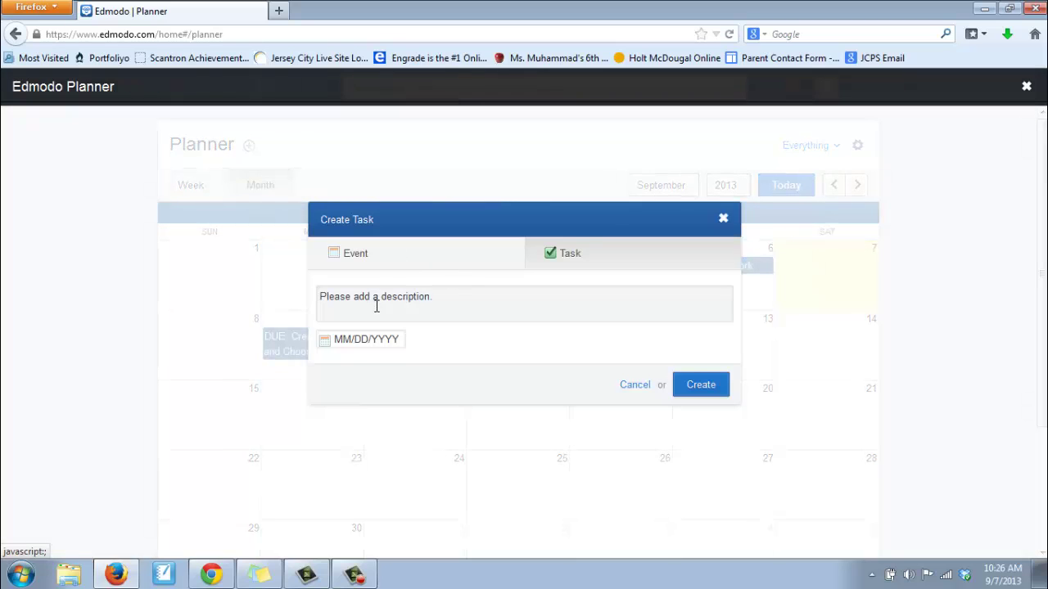
left_click(377, 307)
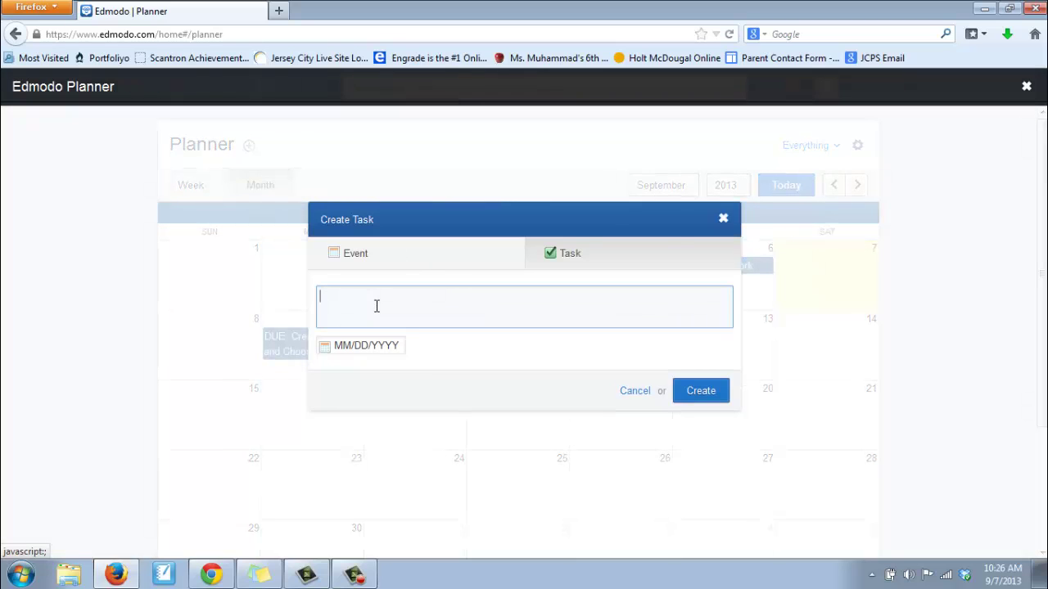
left_click(603, 262)
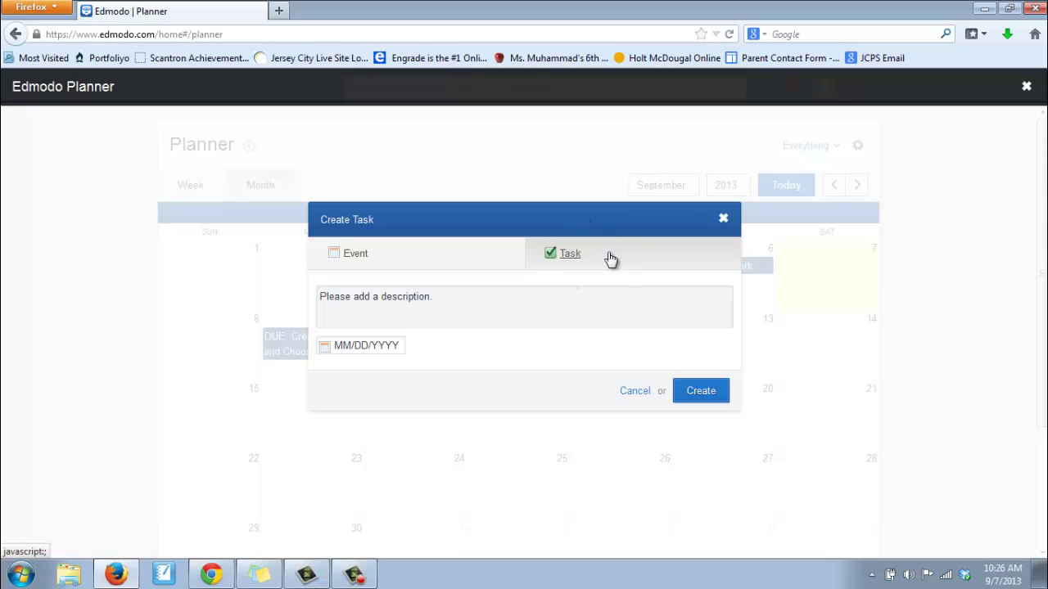
left_click(392, 300)
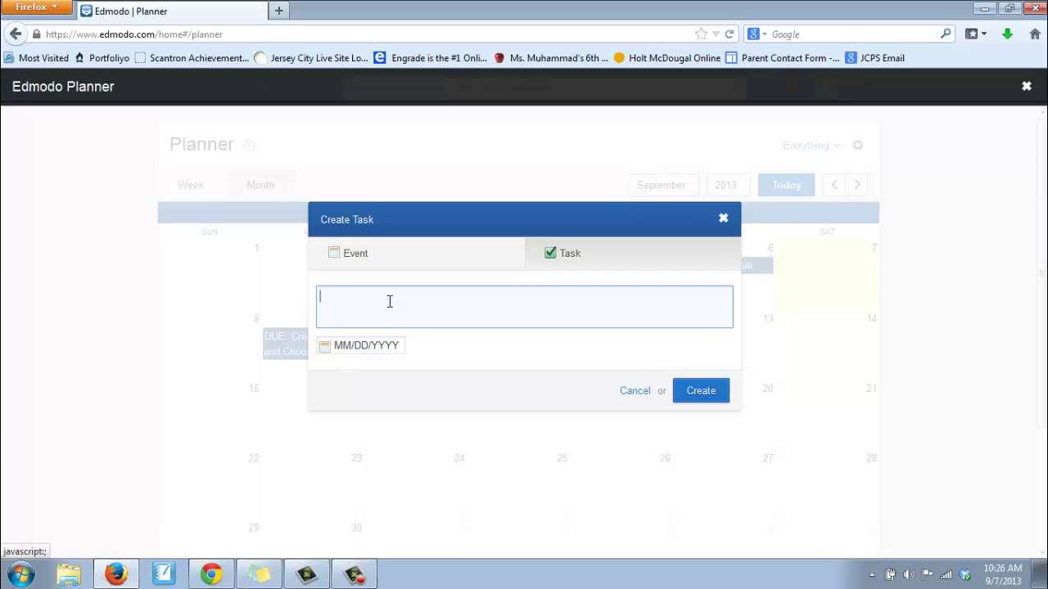
type("School Supplies for 7th grade.")
left_click(354, 350)
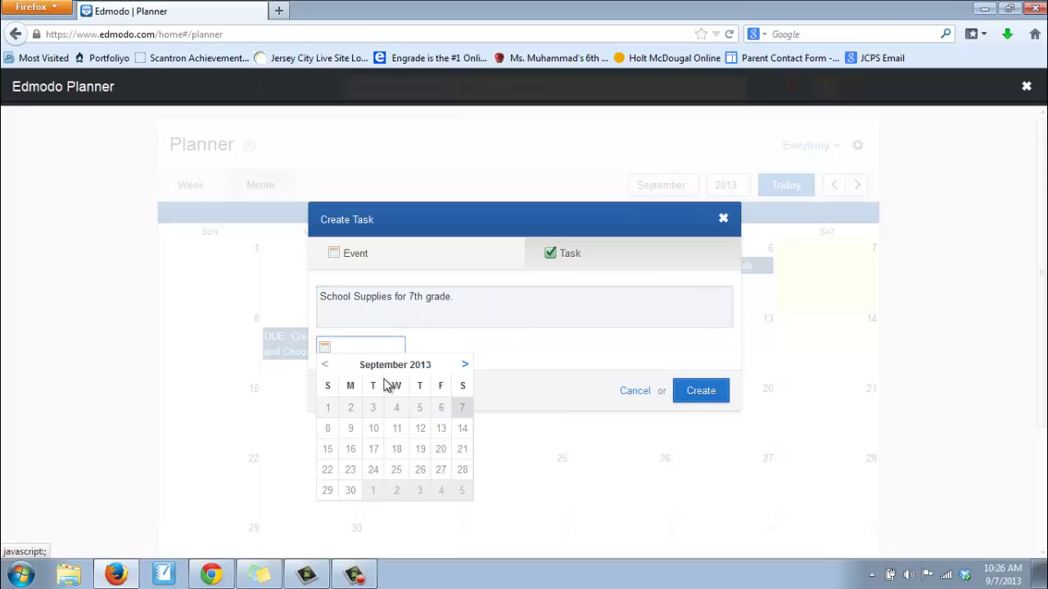
left_click(338, 429)
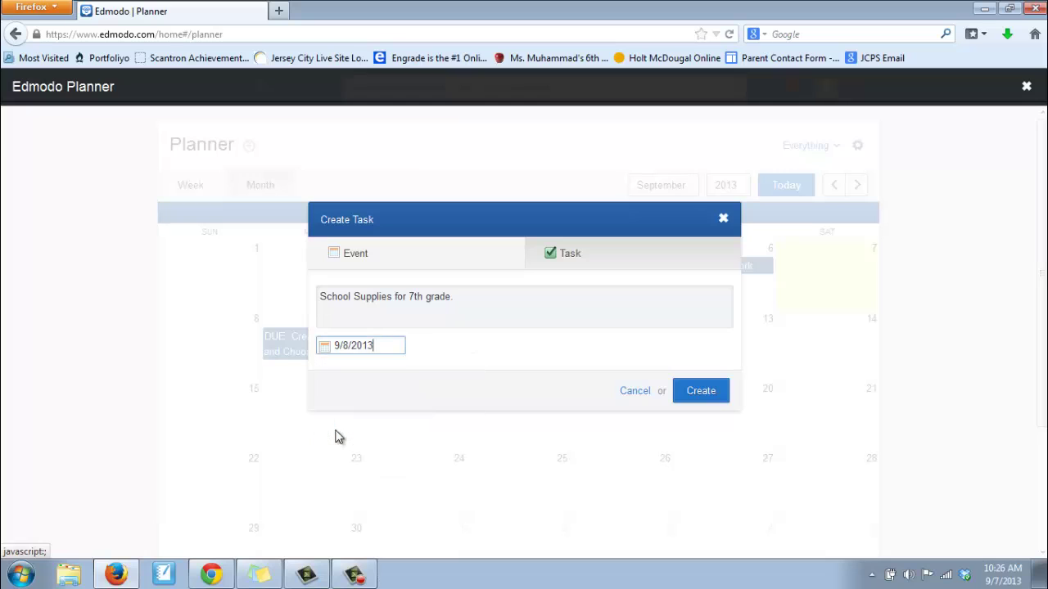
left_click(696, 390)
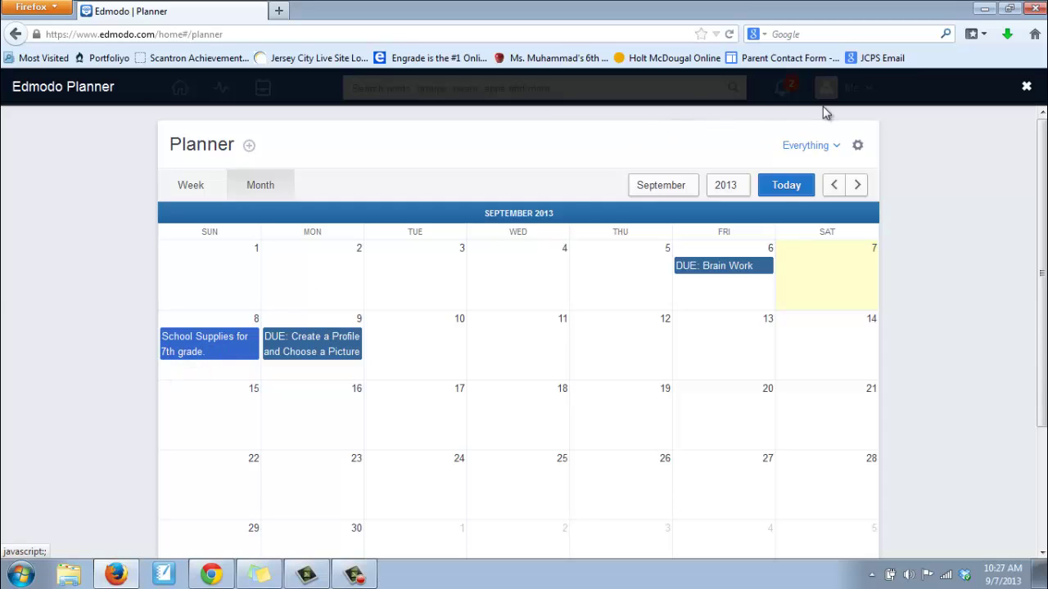
Close the full-screen Planner with its top-right X, back to the Settings page
scroll(839, 188, "down", 3)
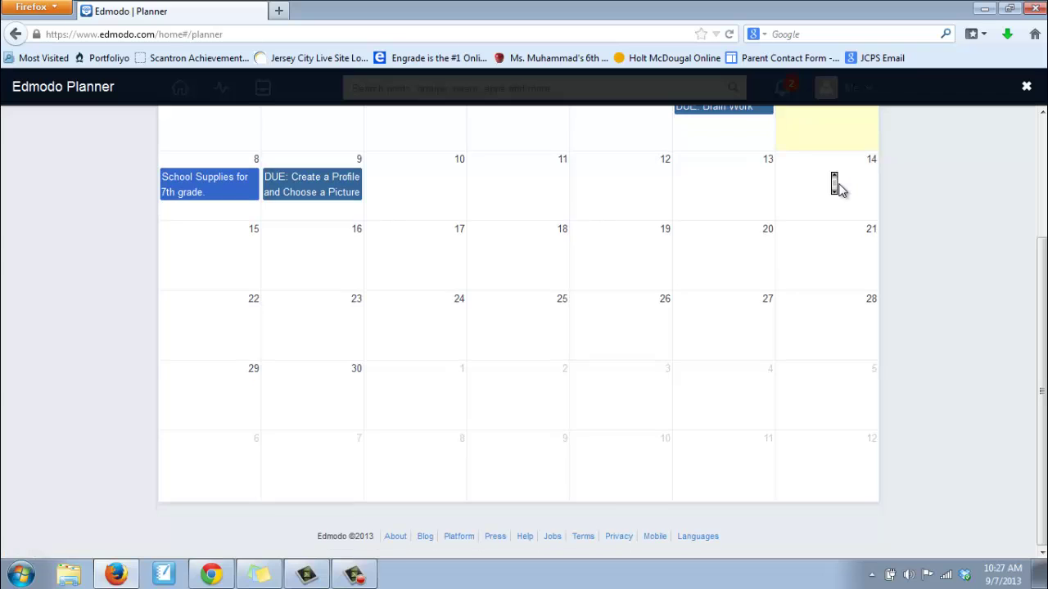
scroll(839, 188, "up", 3)
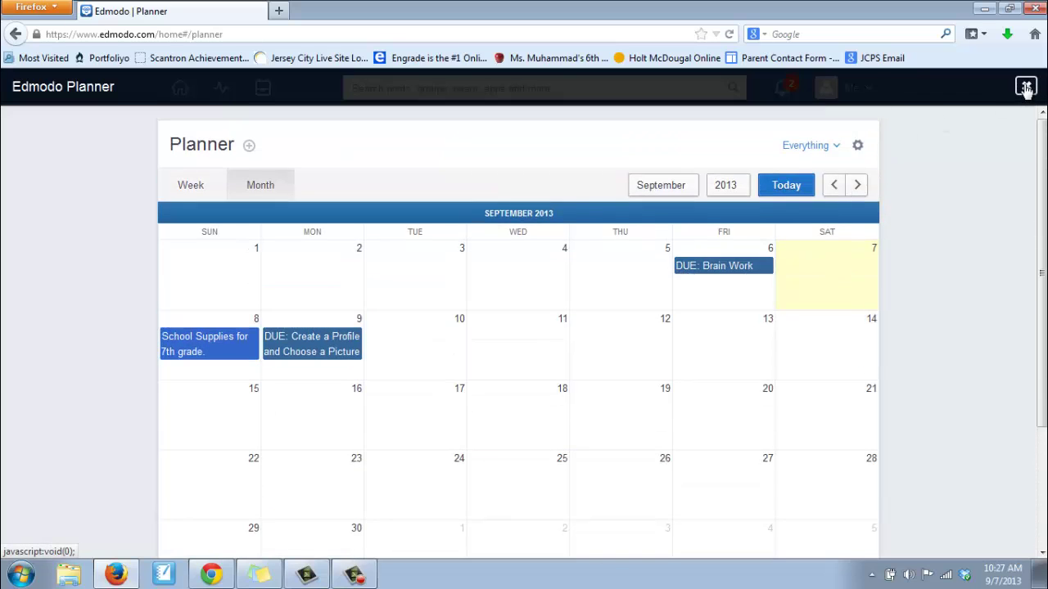
left_click(1026, 87)
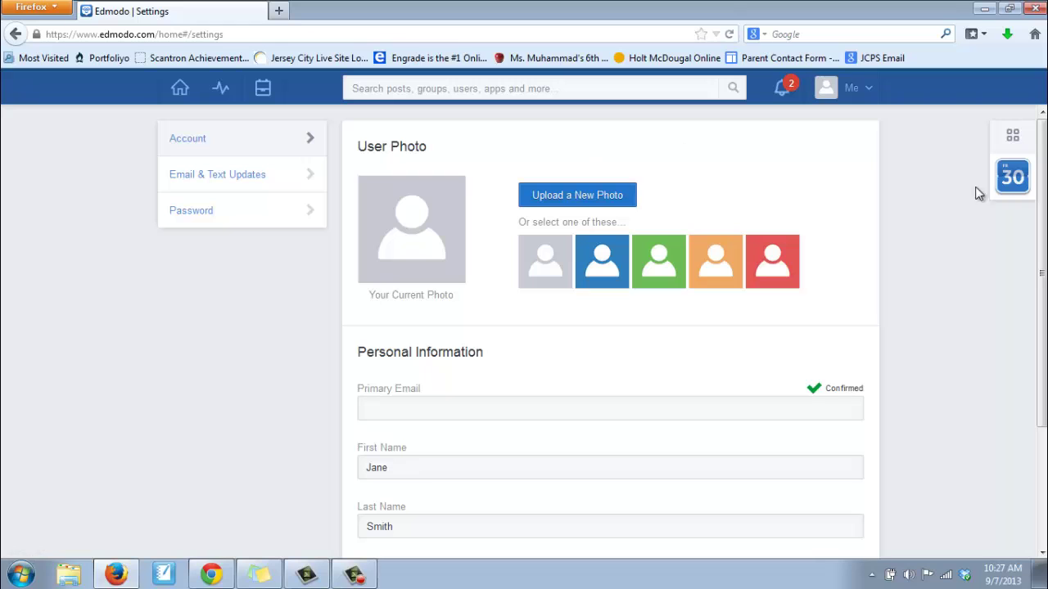
Go to the Home page and choose Logout from the Me menu
left_click(179, 88)
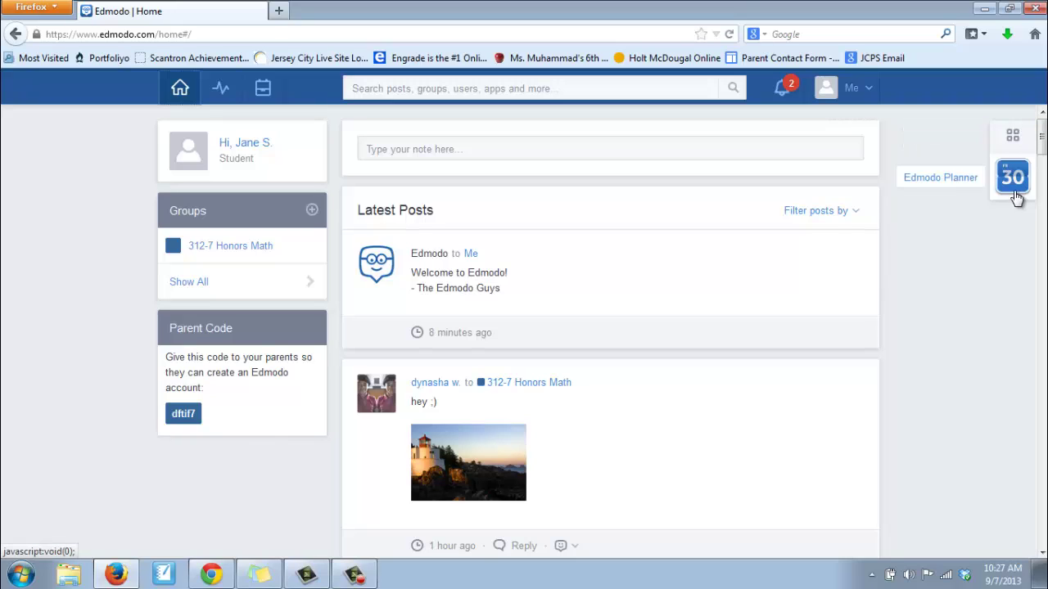
left_click(864, 92)
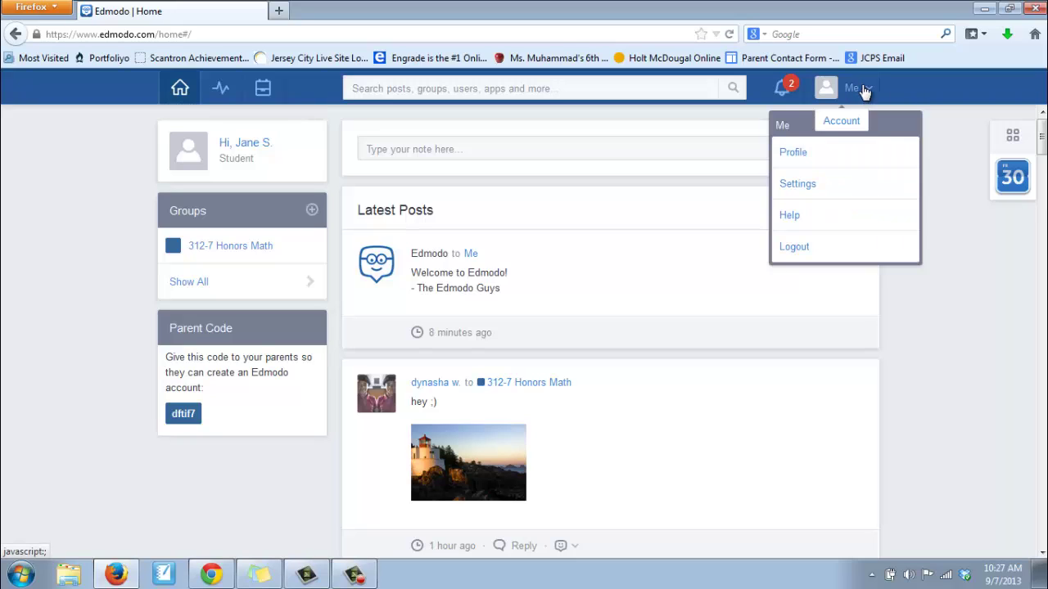
left_click(794, 247)
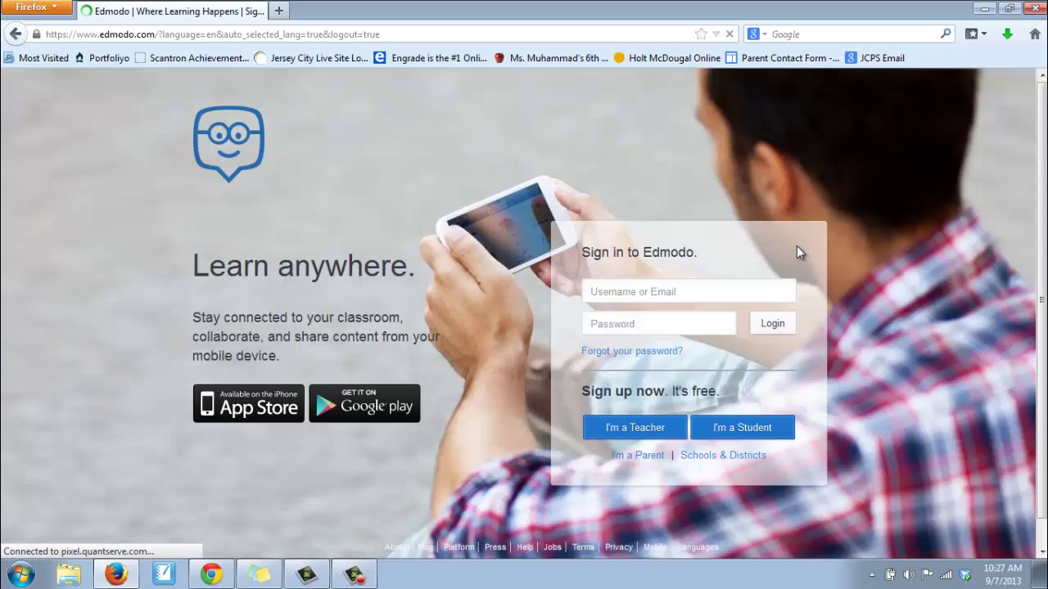